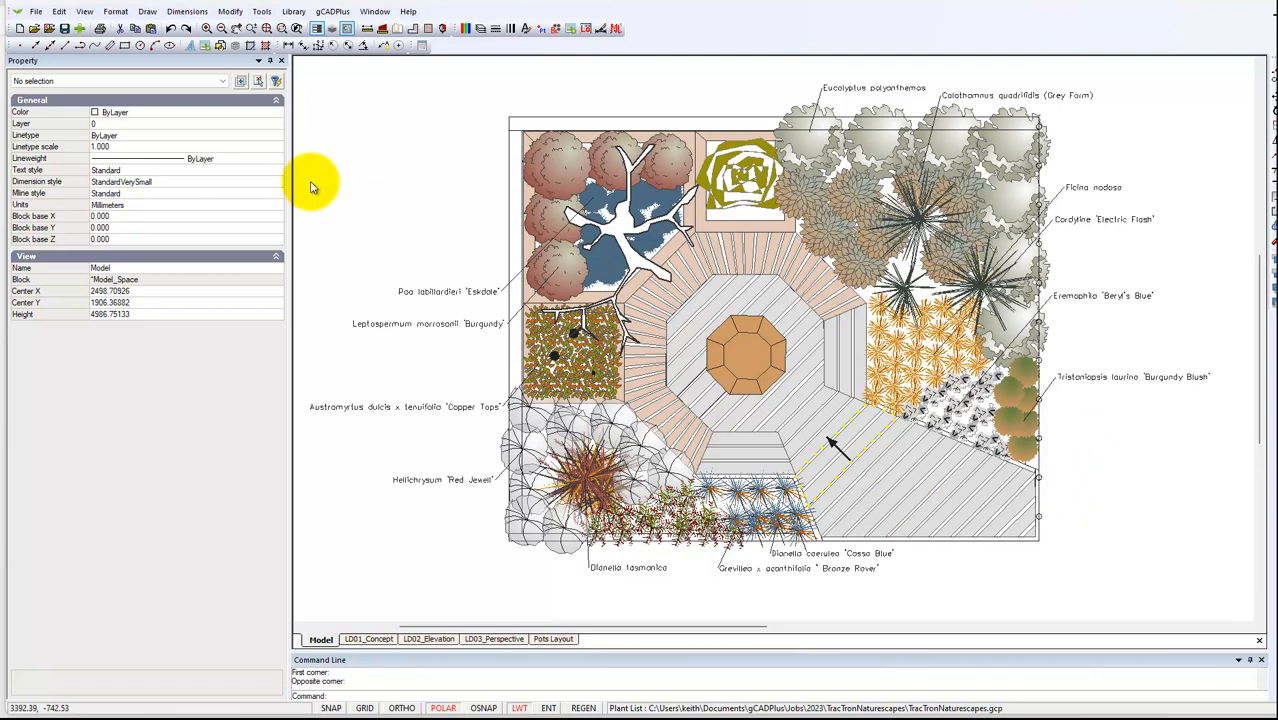
Step: Review the plants in the attached plant list and close it without changes
{"action": "left_click", "coordinate": [342, 14]}
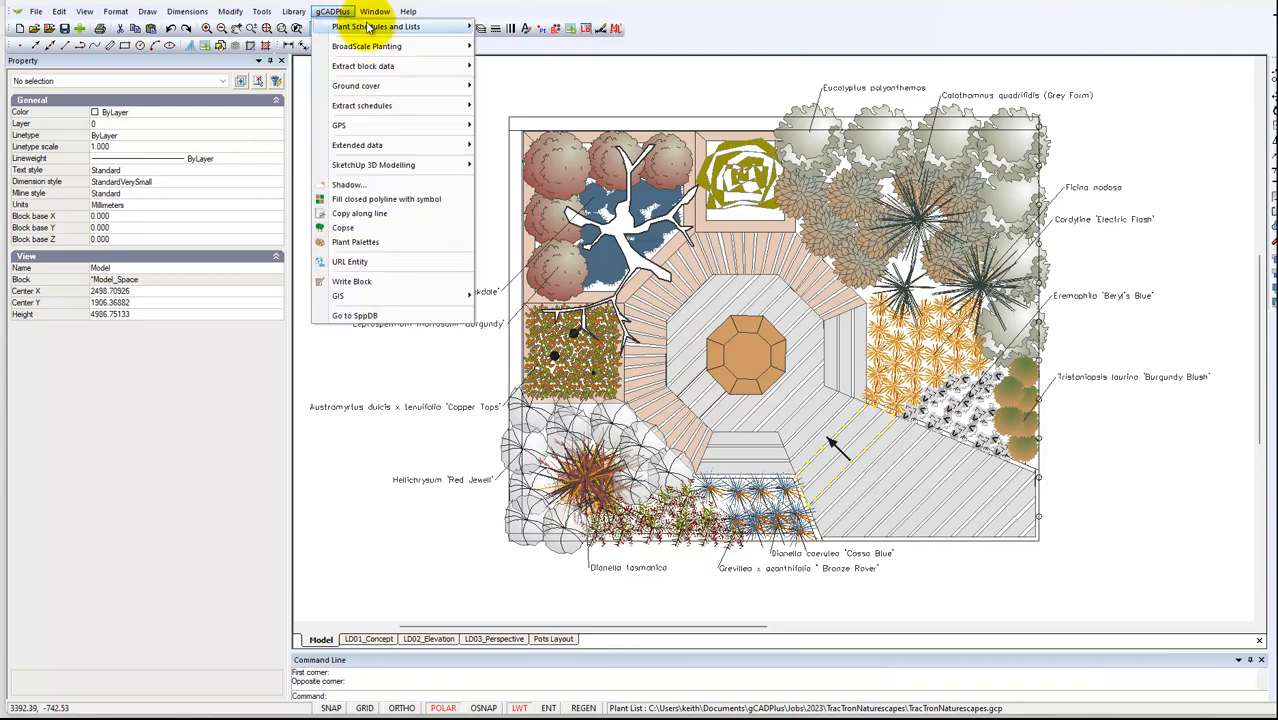
{"action": "mouse_move", "coordinate": [440, 26]}
{"action": "left_click", "coordinate": [539, 57]}
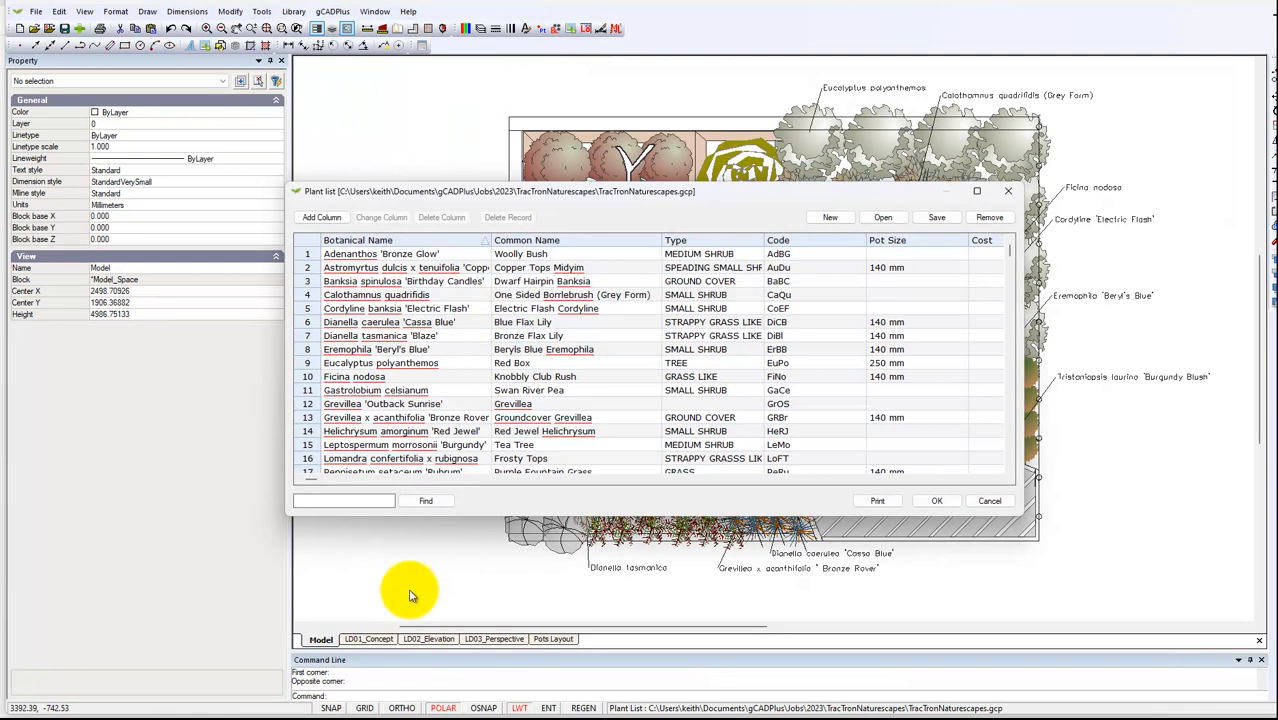
{"action": "left_click", "coordinate": [1000, 502]}
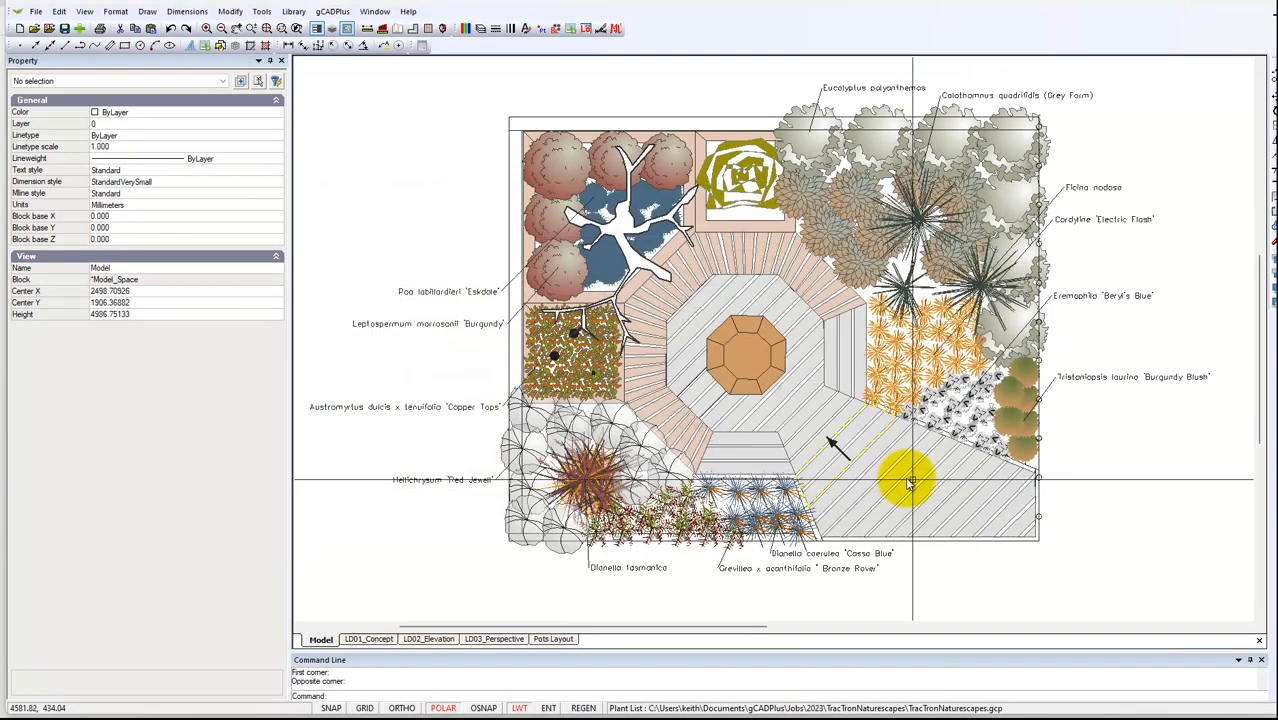
Step: Inspect the plant data of the top-left burgundy shrub in the garden plan and the properties of the Leptospermum morrosonii 'Burgundy' leader label
{"action": "left_click", "coordinate": [557, 188]}
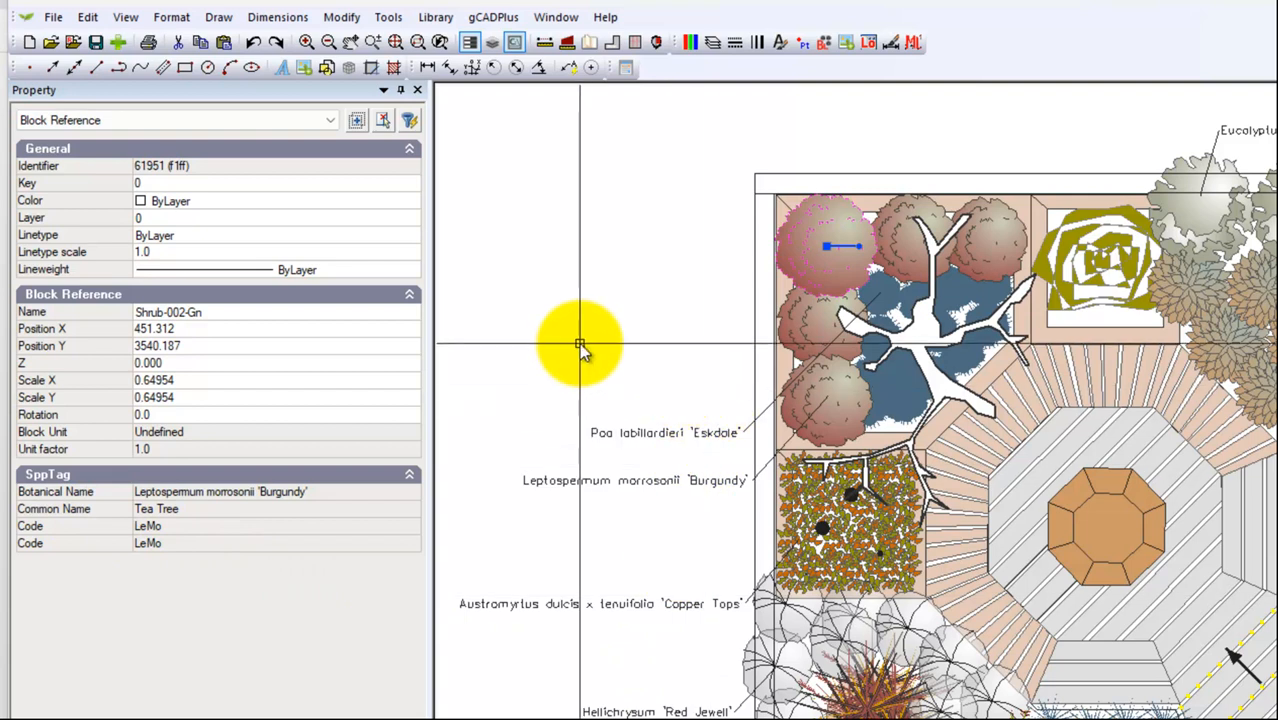
{"action": "key", "text": "Escape"}
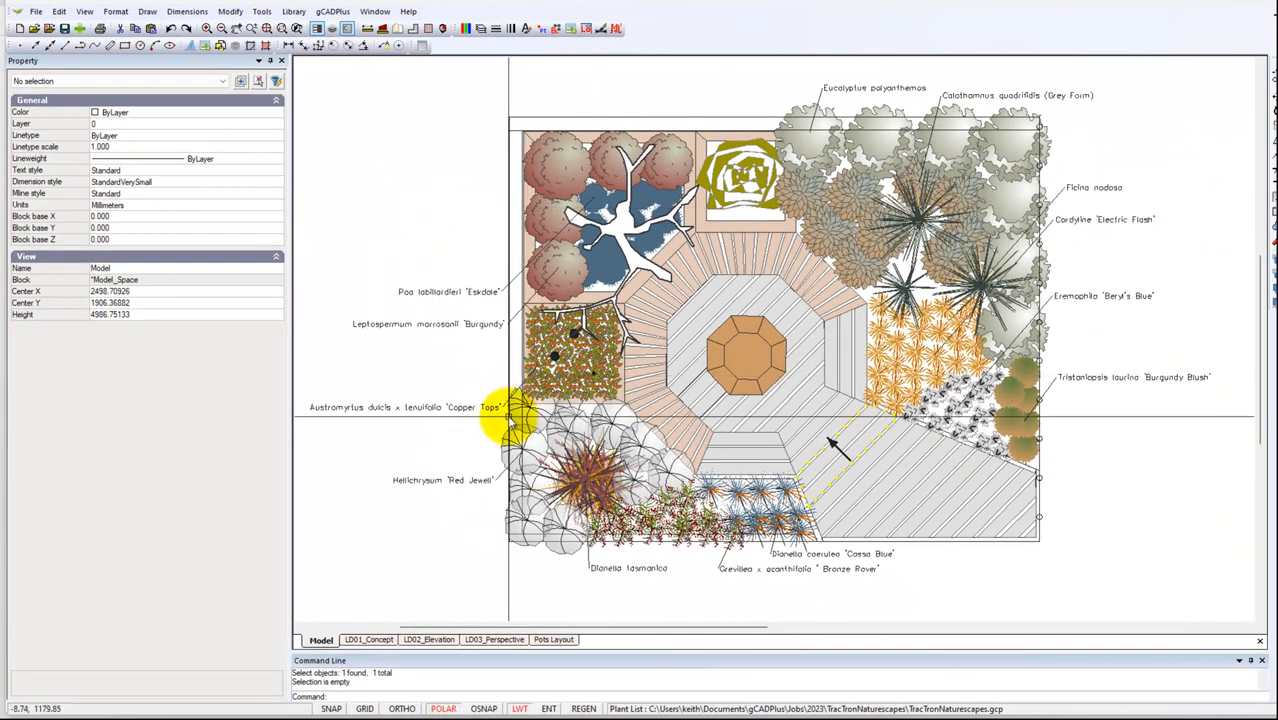
{"action": "scroll", "coordinate": [452, 385], "scroll_direction": "up", "scroll_amount": 2}
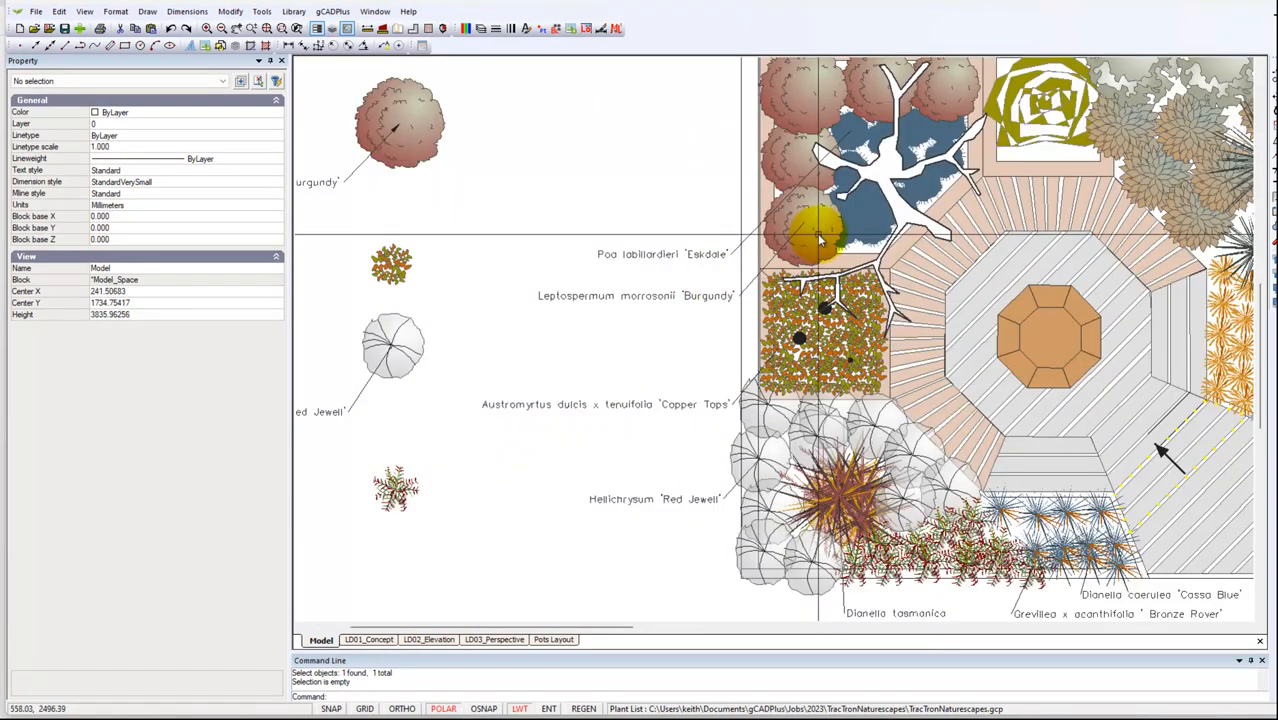
{"action": "left_click", "coordinate": [706, 301]}
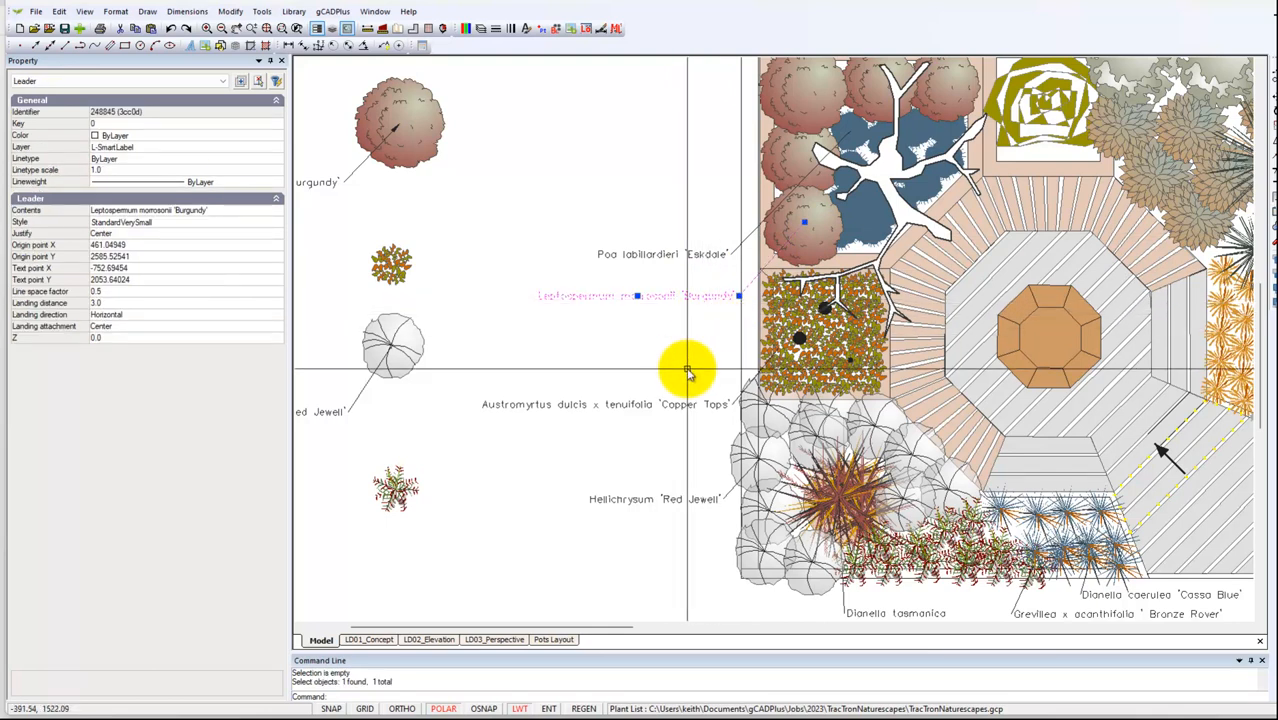
{"action": "key", "text": "Escape"}
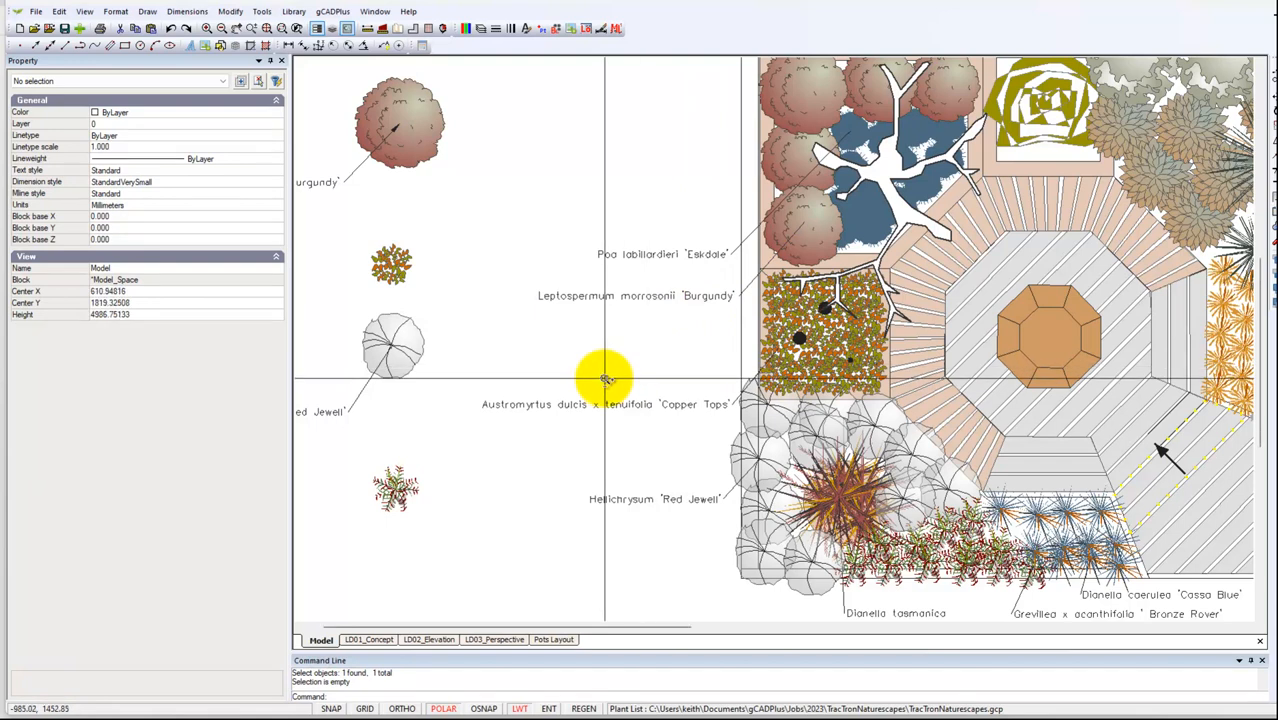
{"action": "scroll", "coordinate": [595, 372], "scroll_direction": "down", "scroll_amount": 3}
{"action": "scroll", "coordinate": [597, 373], "scroll_direction": "up", "scroll_amount": 3}
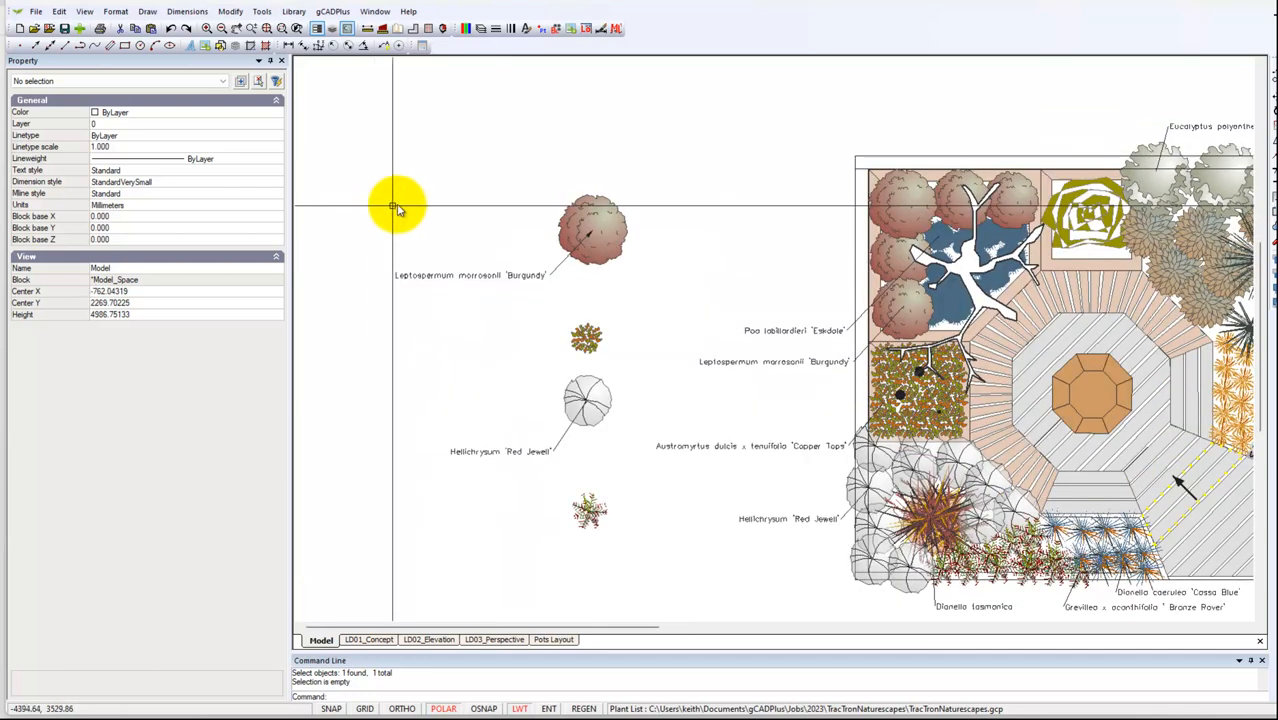
Step: Change the drawing background color to black
{"action": "left_click", "coordinate": [85, 11]}
{"action": "mouse_move", "coordinate": [172, 240]}
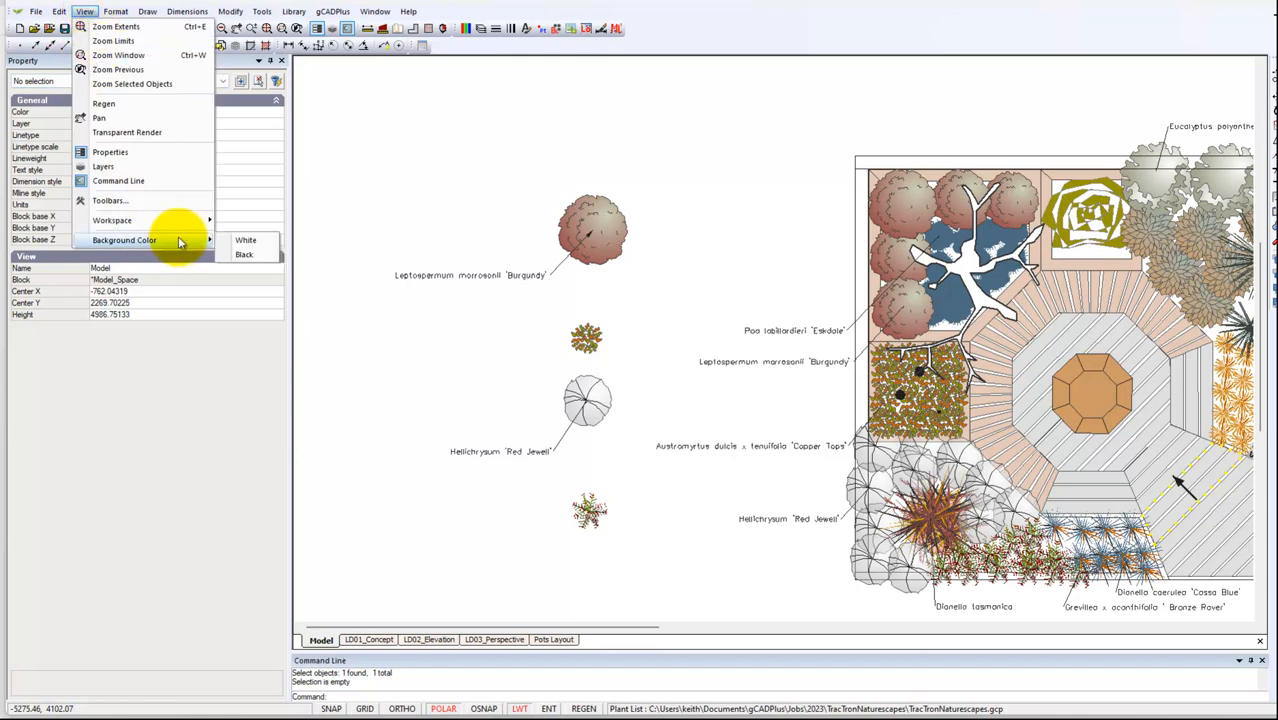
{"action": "left_click", "coordinate": [244, 255]}
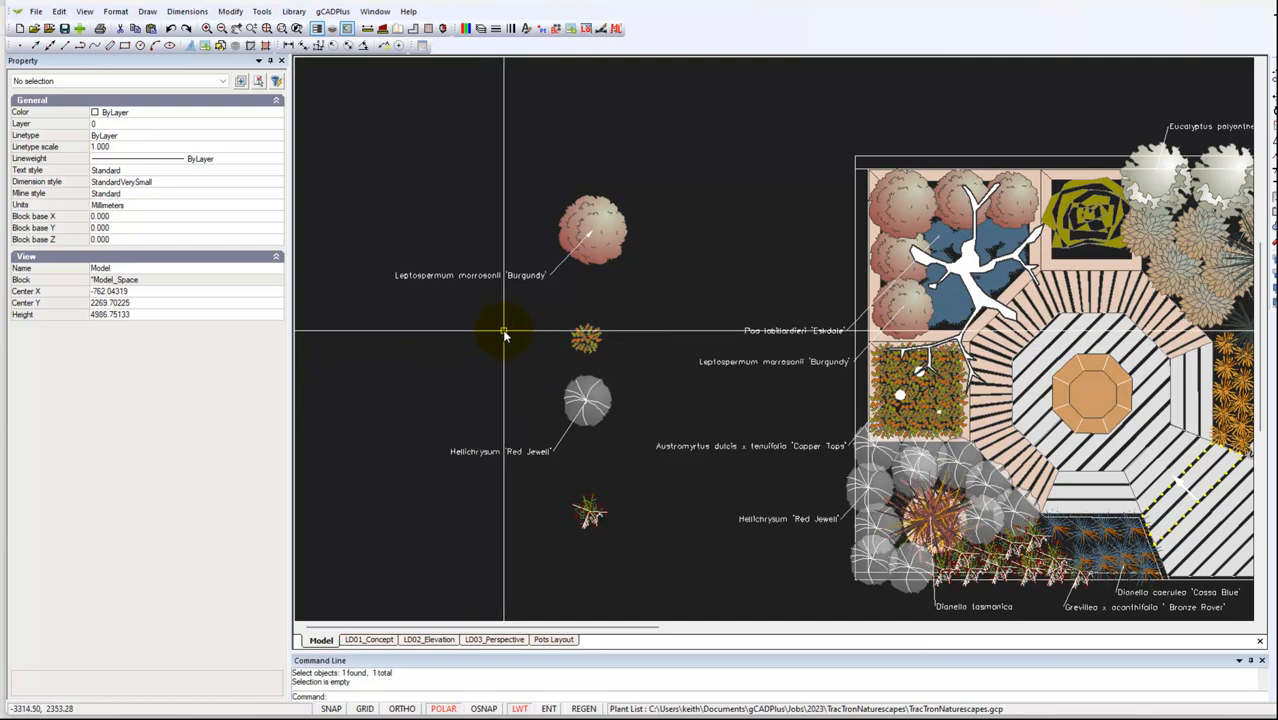
Step: Inspect the plant data attached to the unlabelled orange-and-green symbol between the separate Leptospermum and Hellichrysum symbols
{"action": "scroll", "coordinate": [505, 335], "scroll_direction": "up", "scroll_amount": 1}
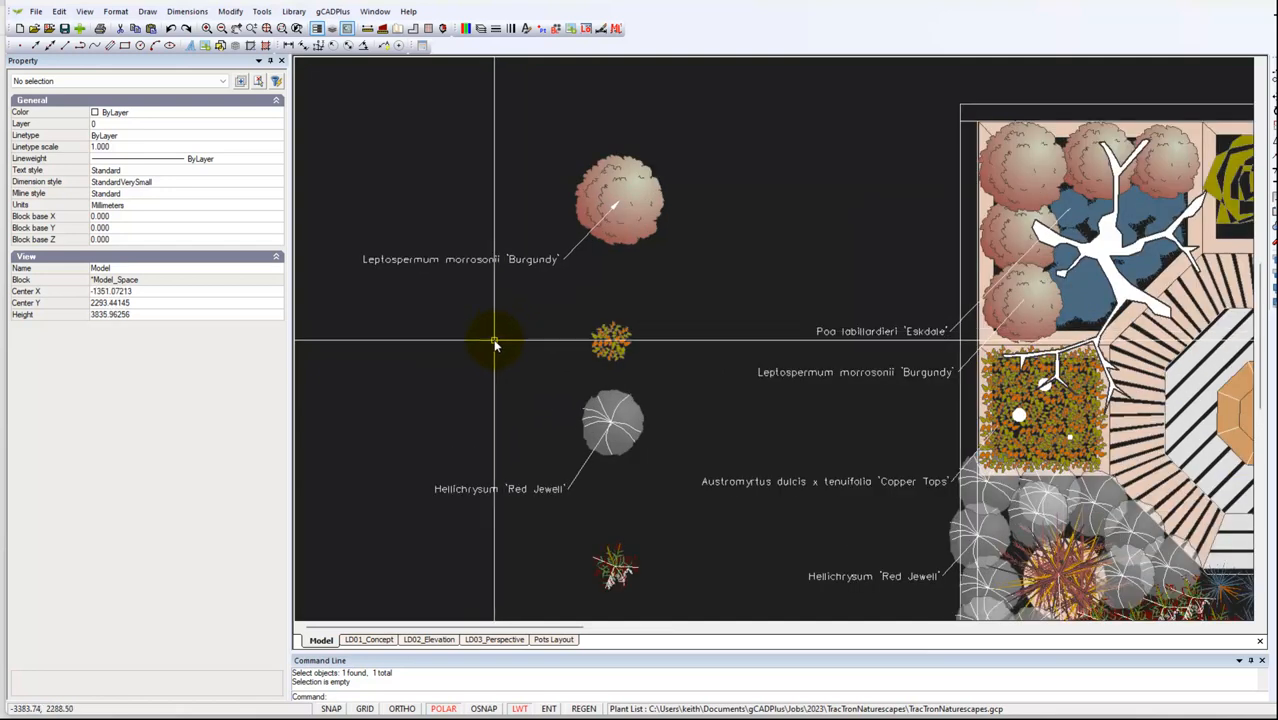
{"action": "left_click", "coordinate": [610, 342]}
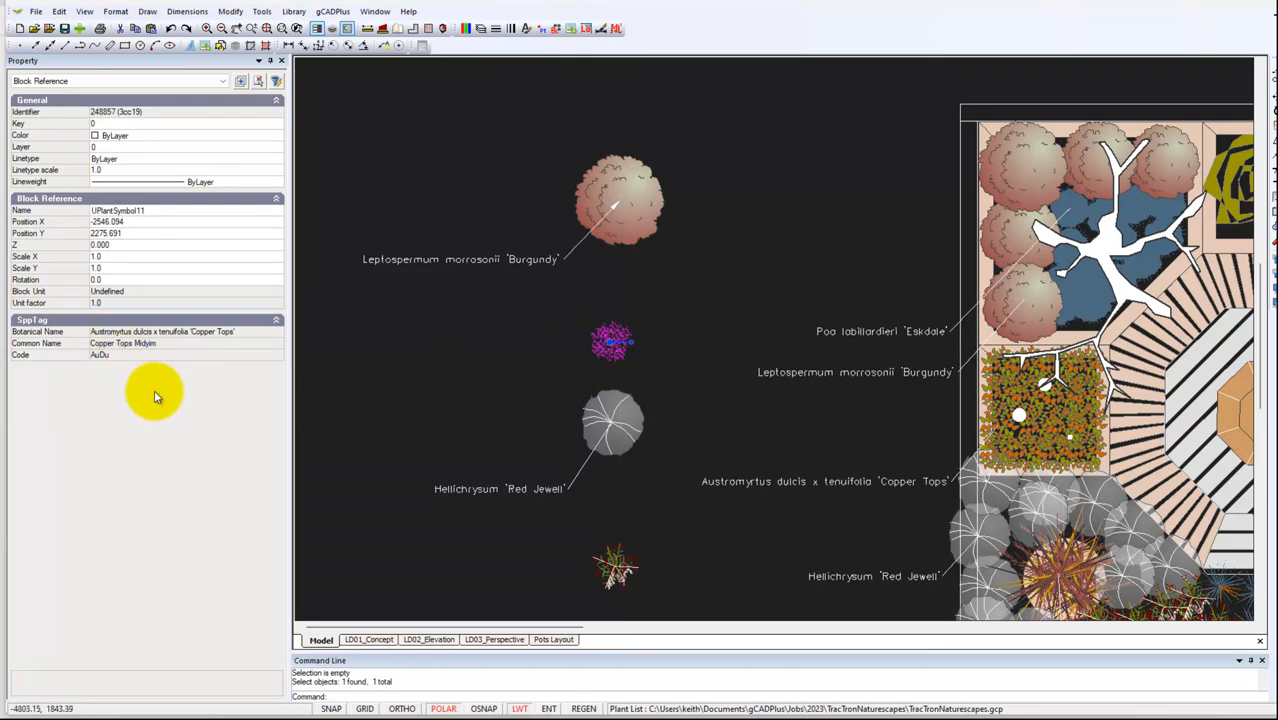
{"action": "key", "text": "Escape"}
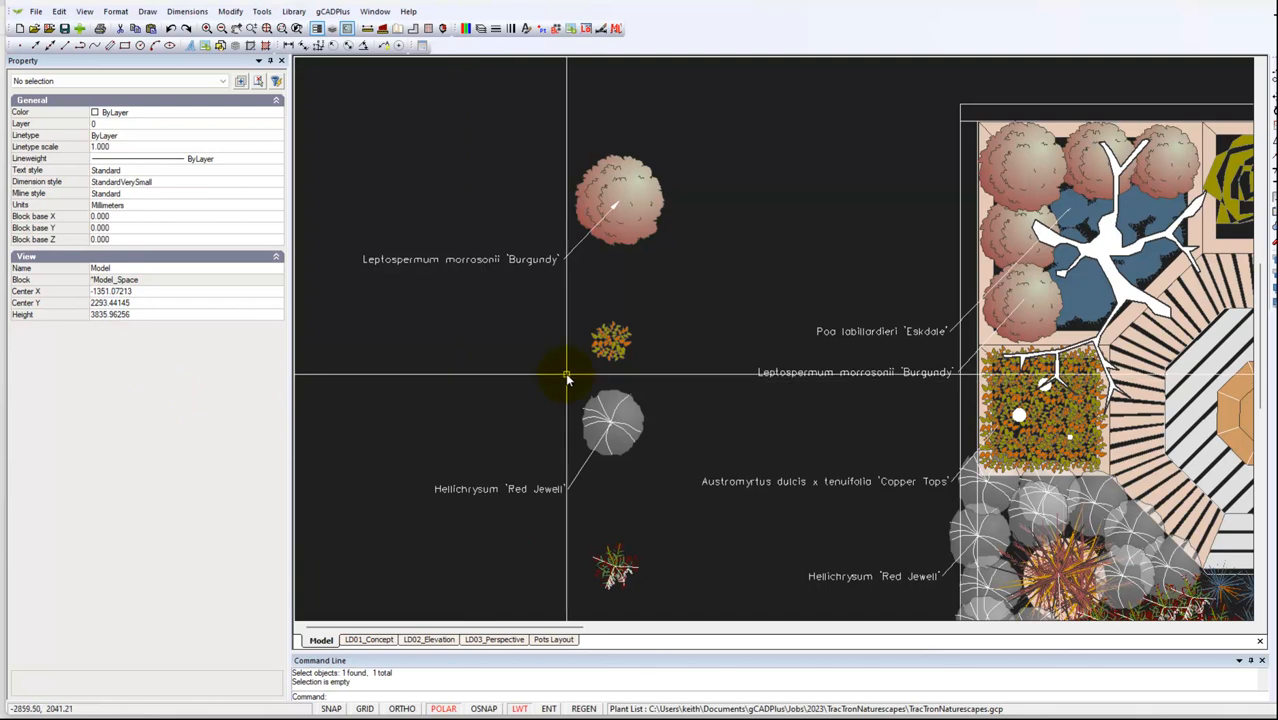
Step: Start a smart plant label for the unlabelled orange-and-green symbol, with a leader running from its center diagonally down to the left
{"action": "scroll", "coordinate": [566, 378], "scroll_direction": "up", "scroll_amount": 5}
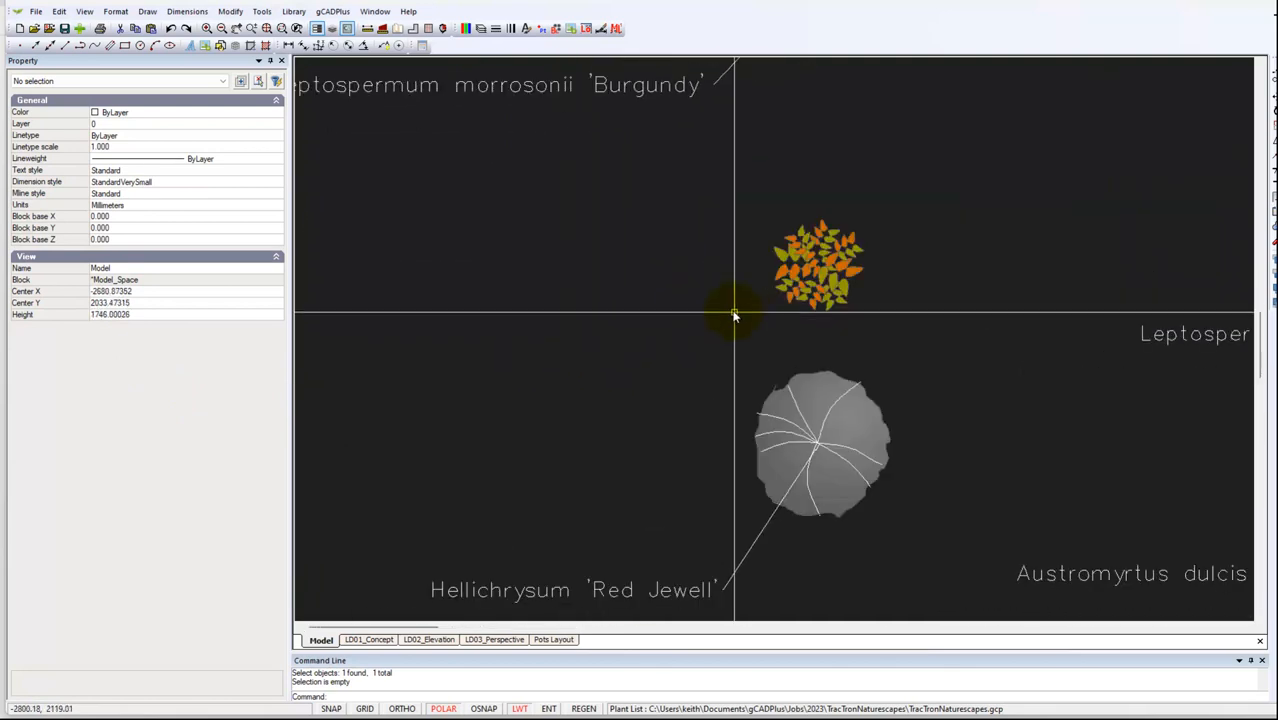
{"action": "left_click", "coordinate": [333, 11]}
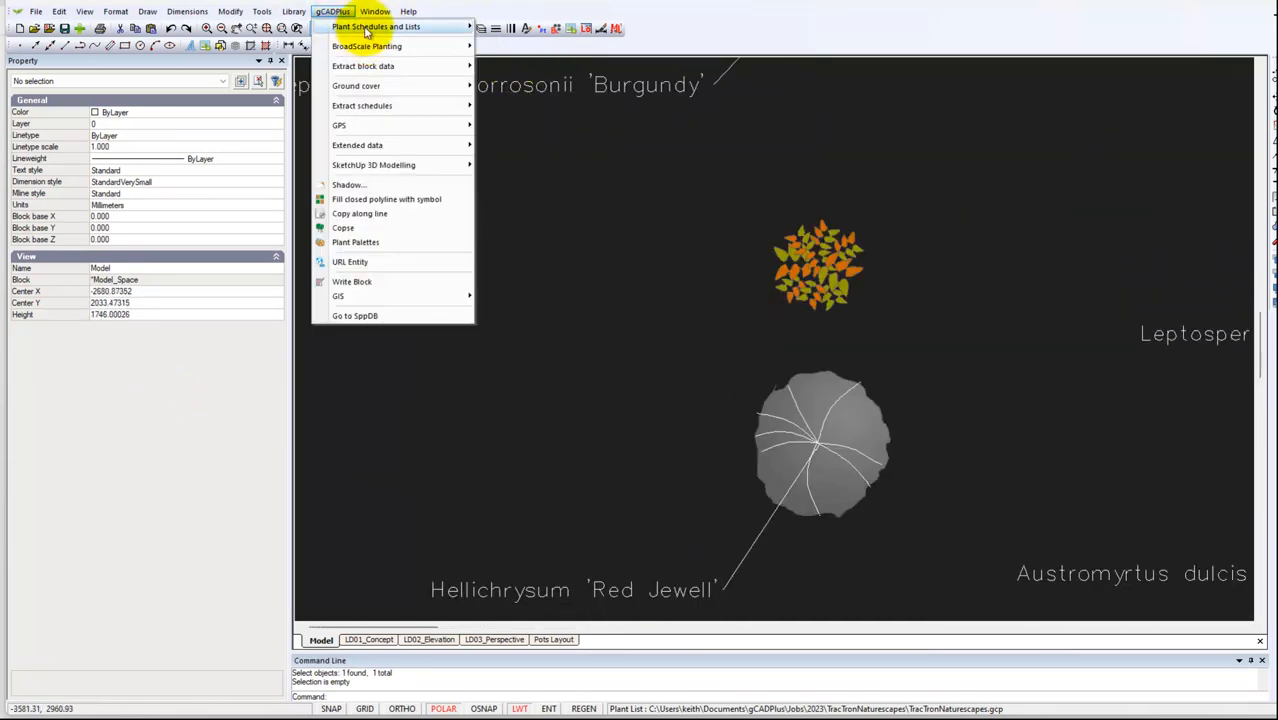
{"action": "mouse_move", "coordinate": [440, 27]}
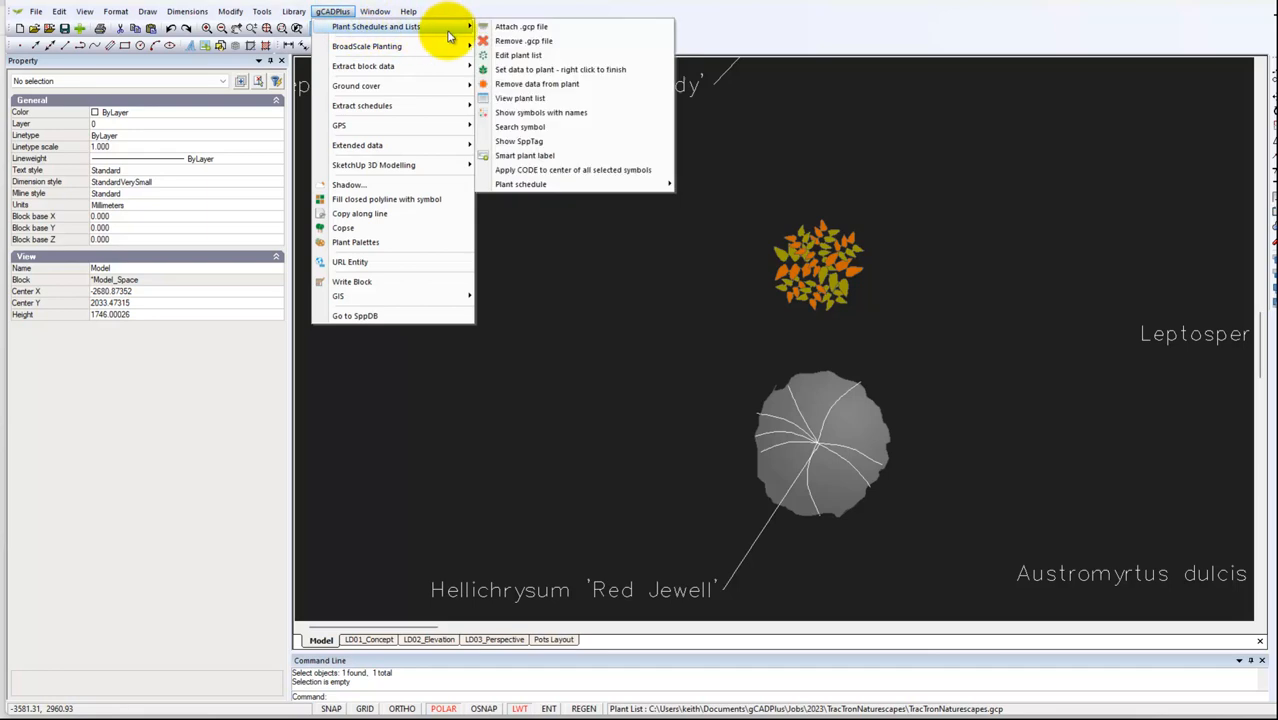
{"action": "left_click", "coordinate": [548, 156]}
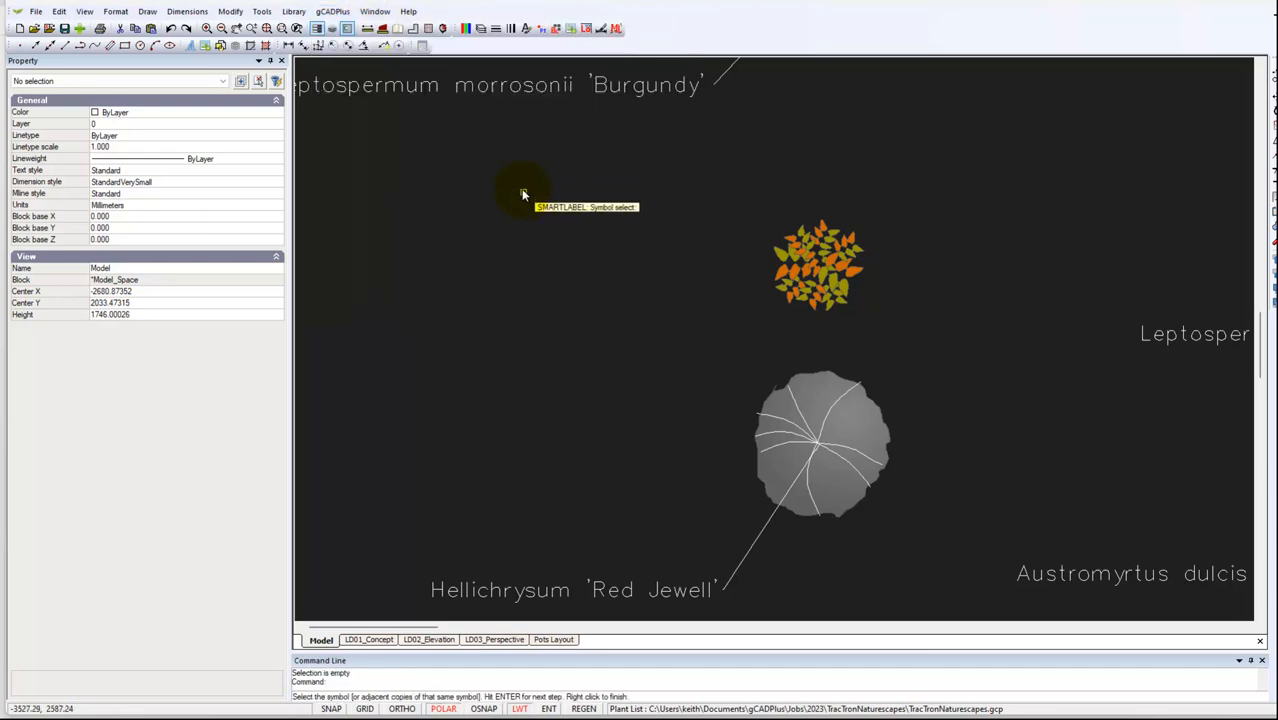
{"action": "left_click", "coordinate": [819, 291]}
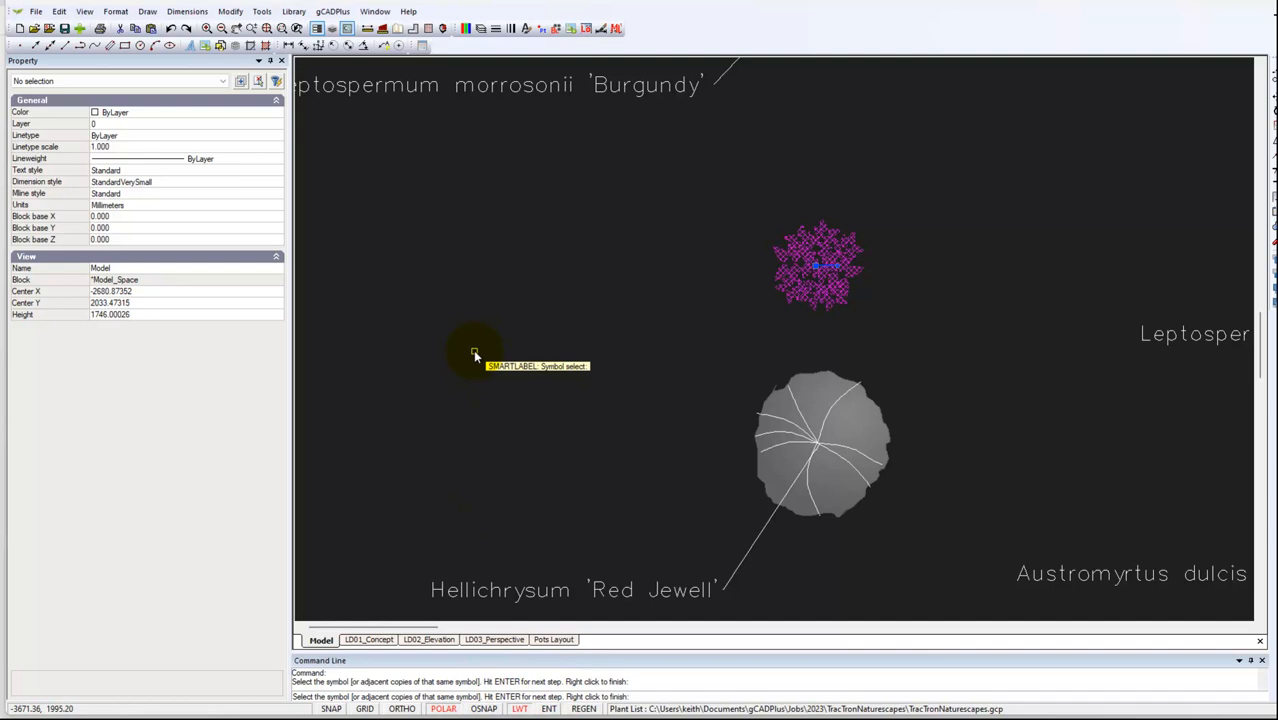
{"action": "key", "text": "Return"}
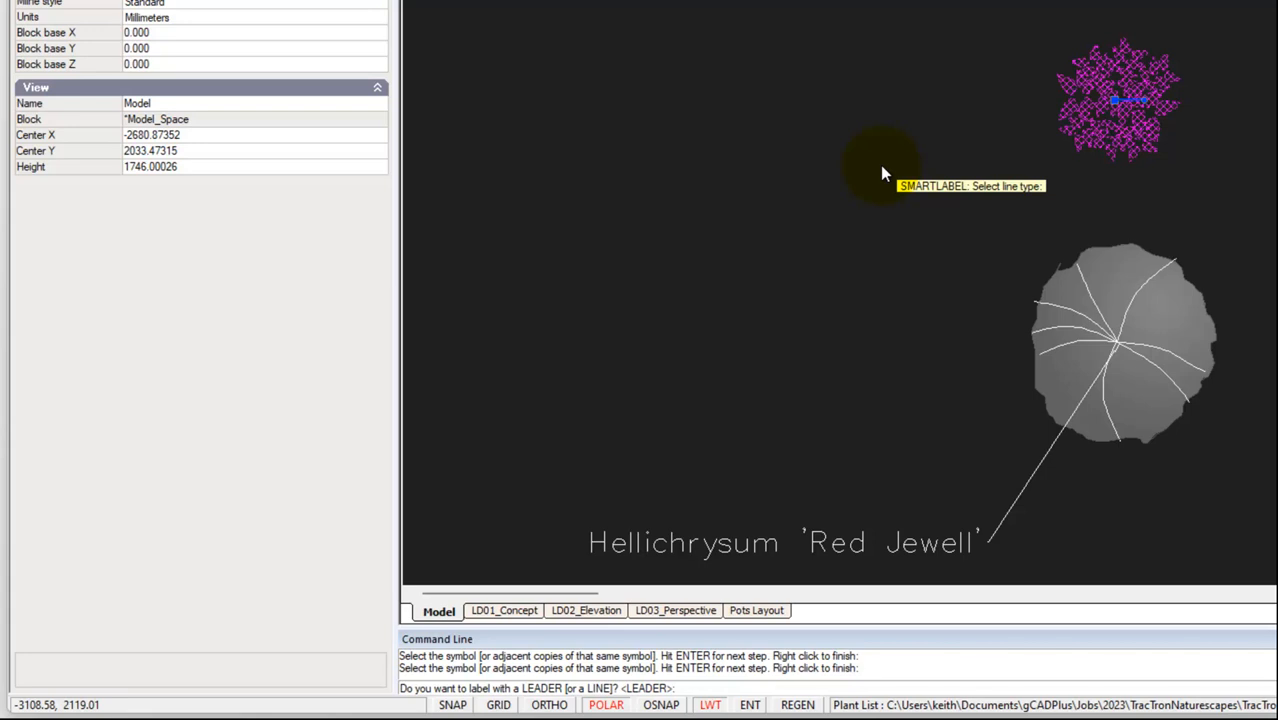
{"action": "key", "text": "Return"}
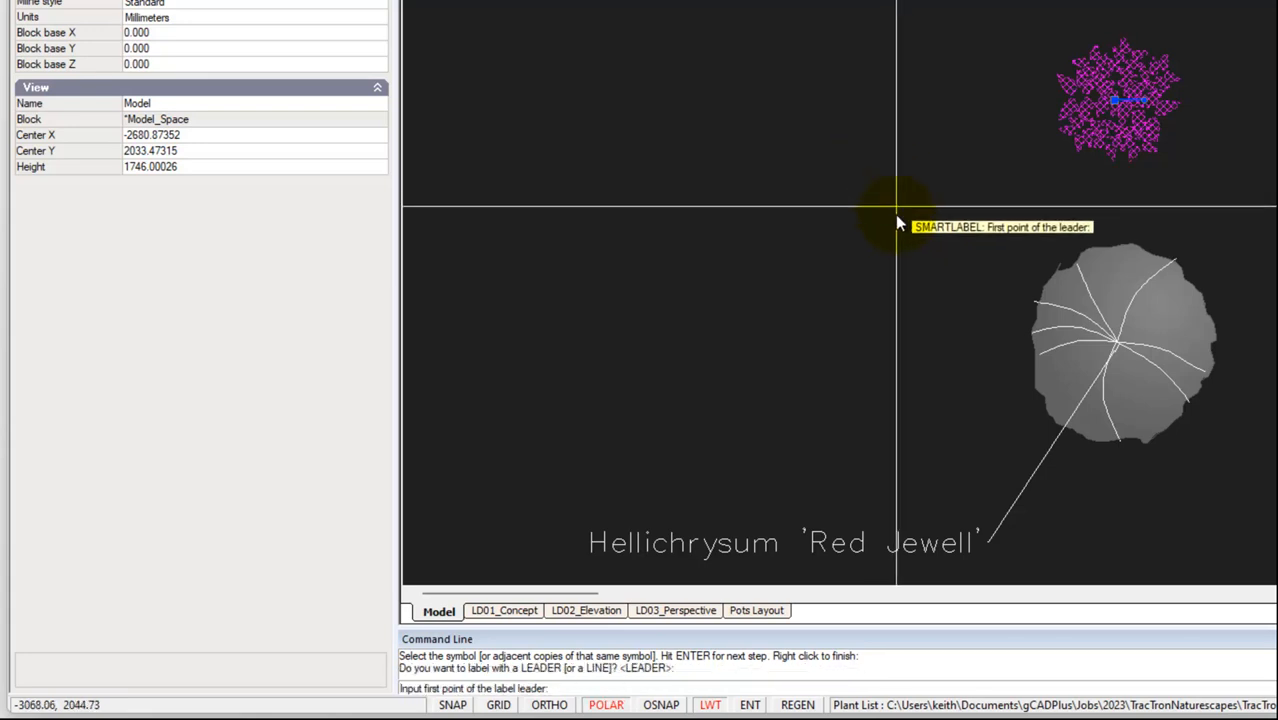
{"action": "left_click", "coordinate": [1114, 101]}
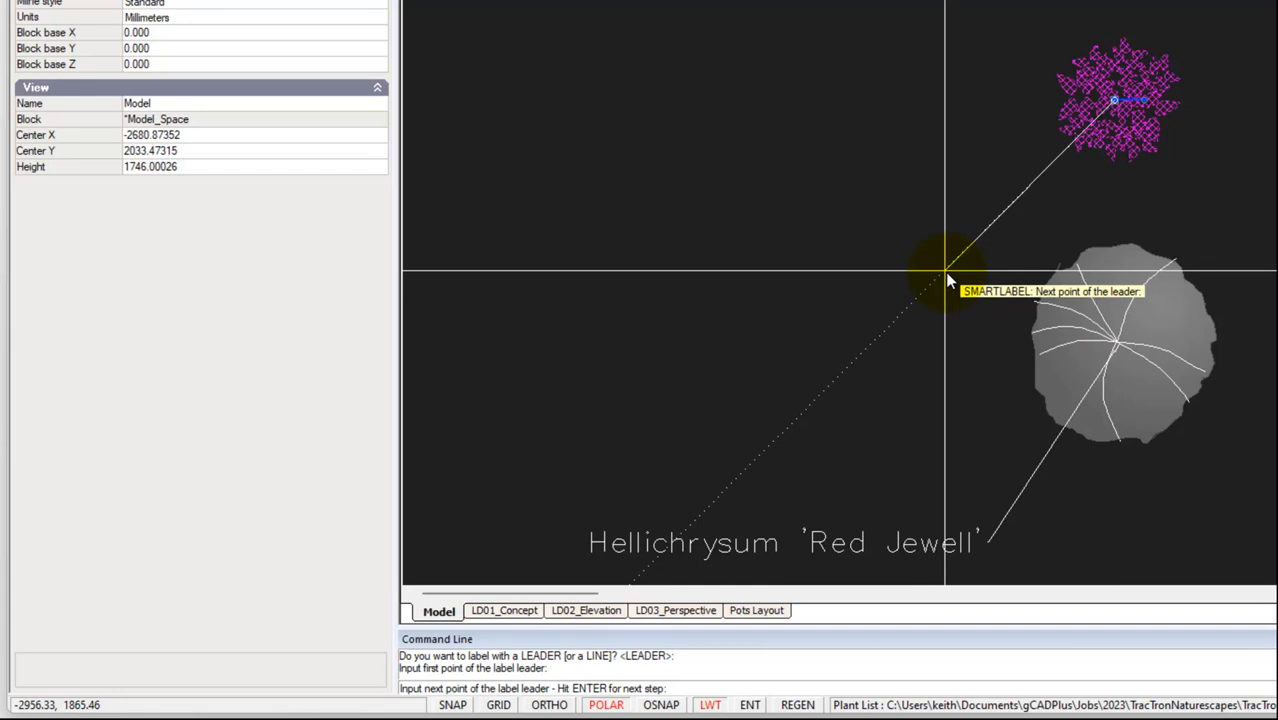
{"action": "key", "text": "Return"}
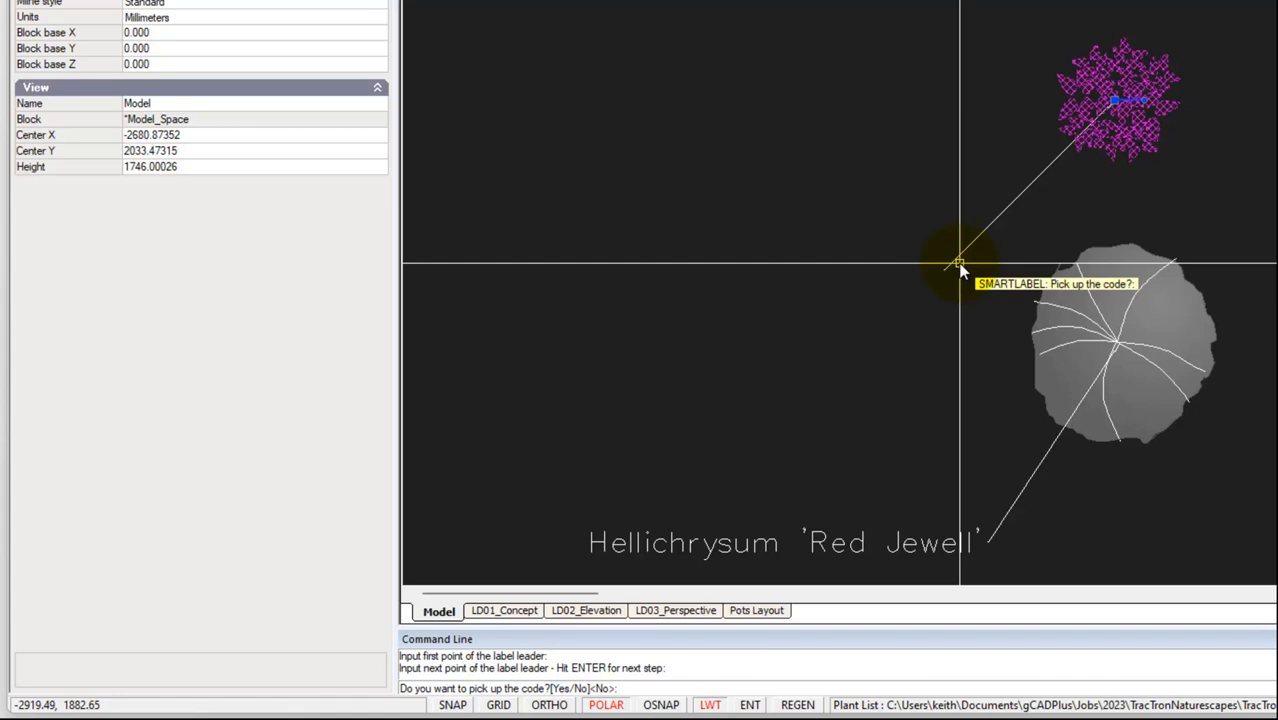
Step: Show only the botanical name in the smart label, leaving out code, common name and symbol count, and end the labelling
{"action": "key", "text": "Return"}
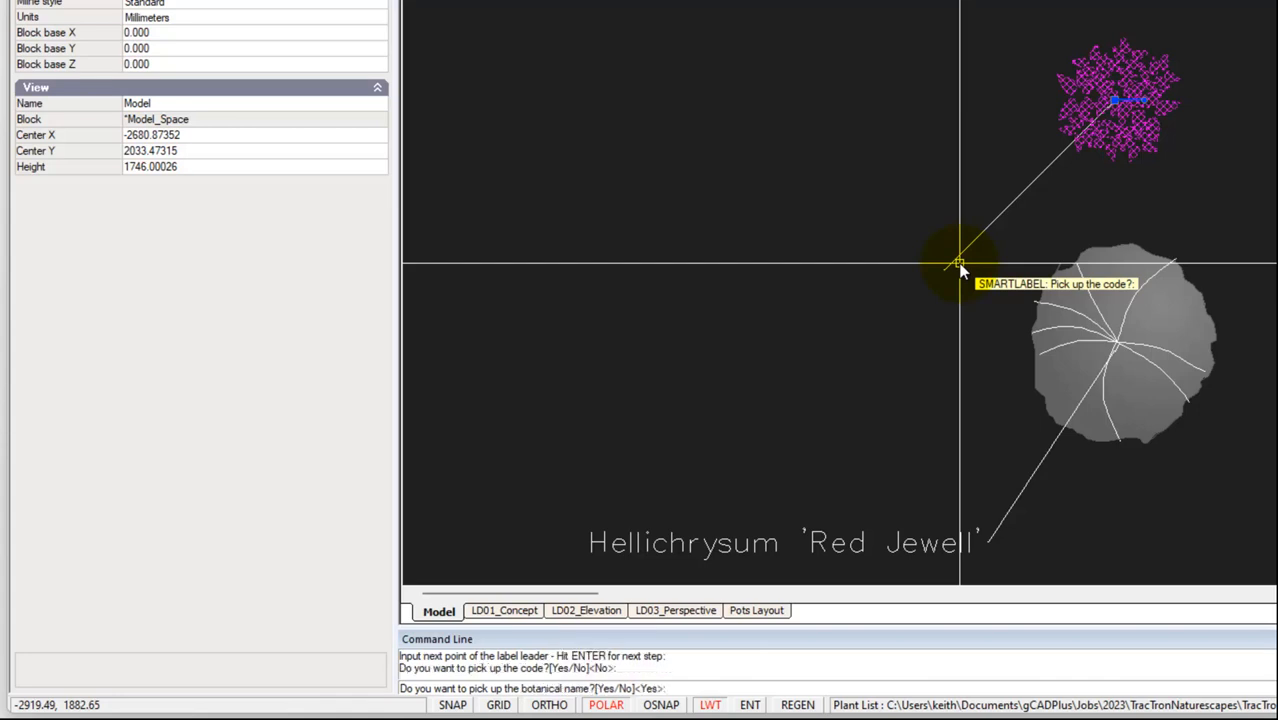
{"action": "key", "text": "Return"}
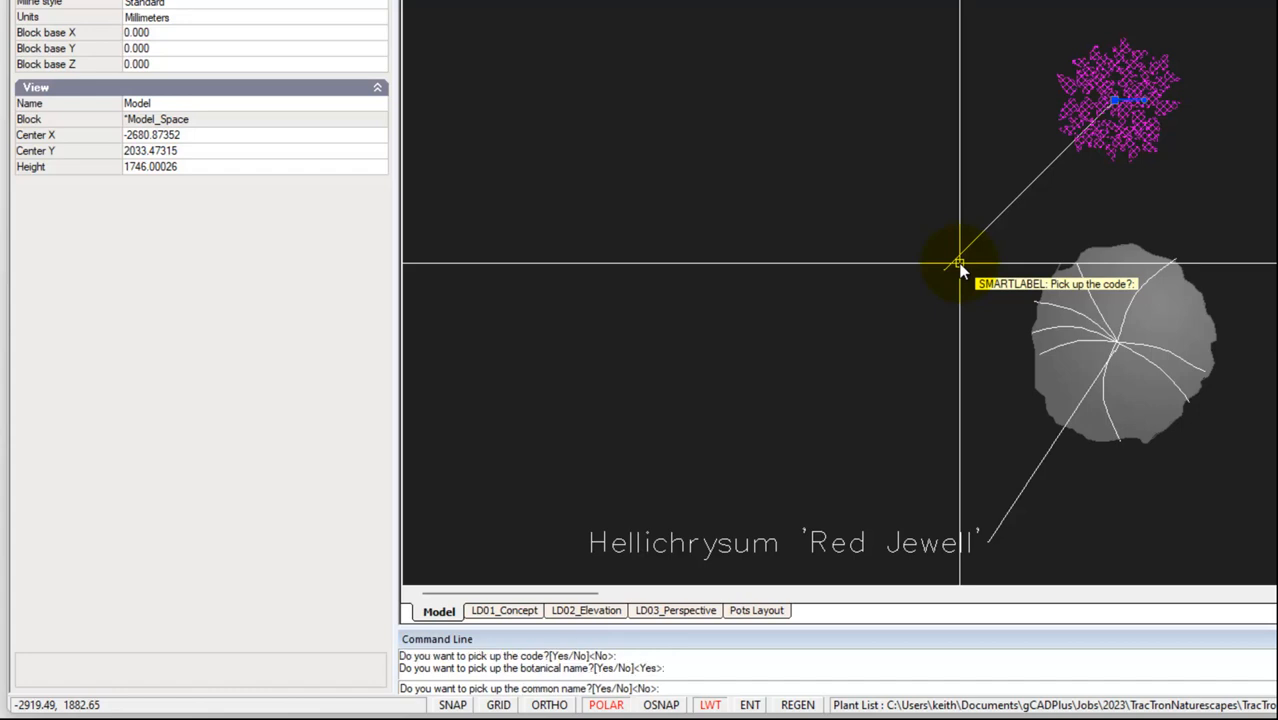
{"action": "key", "text": "Return"}
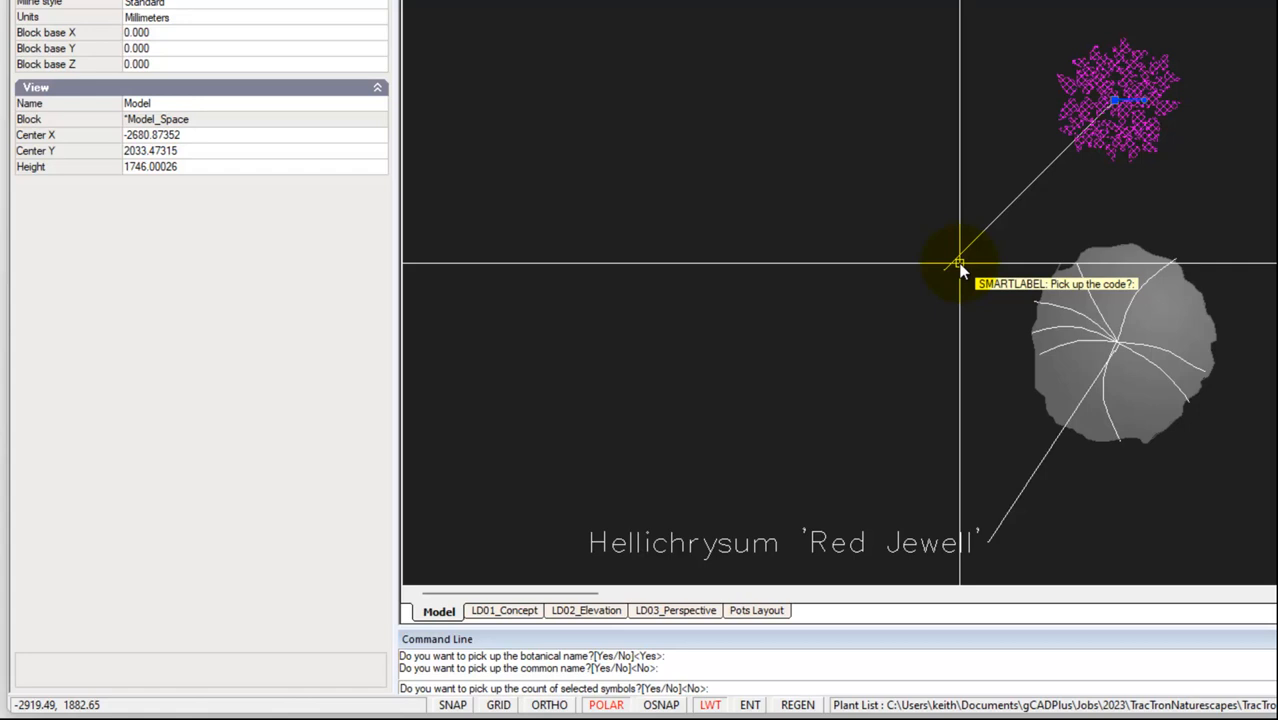
{"action": "key", "text": "Return"}
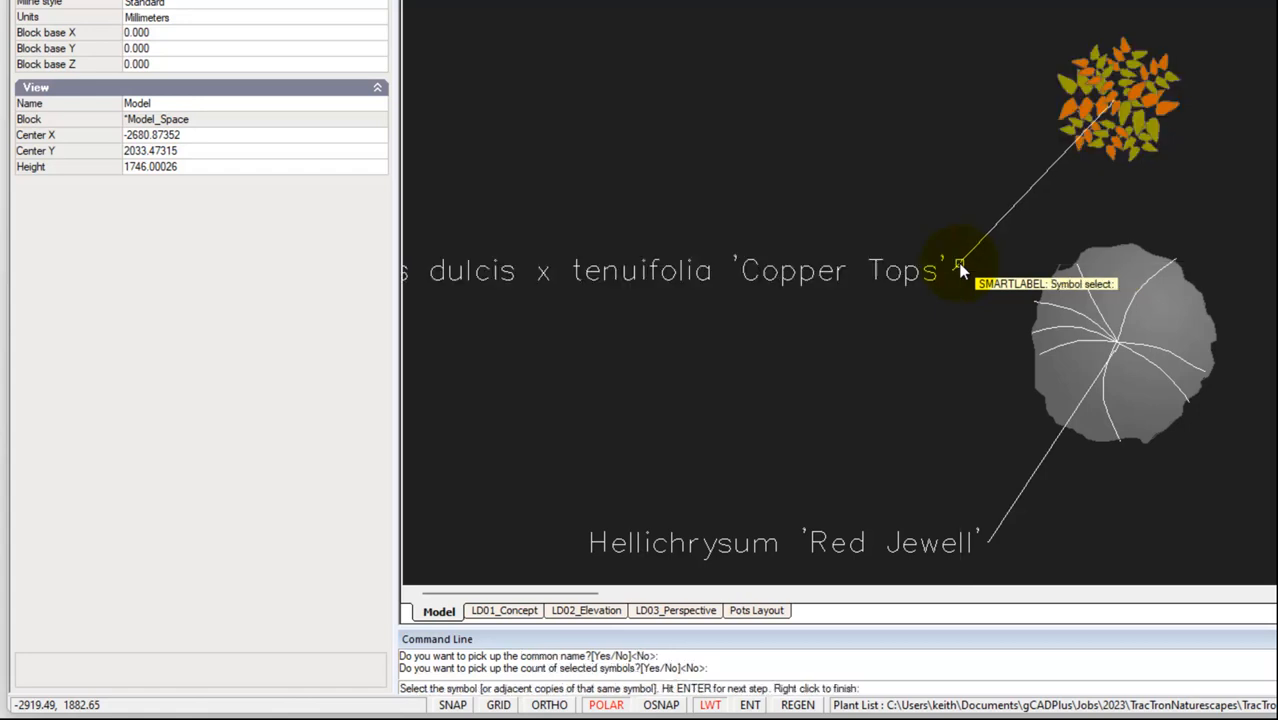
{"action": "left_click", "coordinate": [958, 268]}
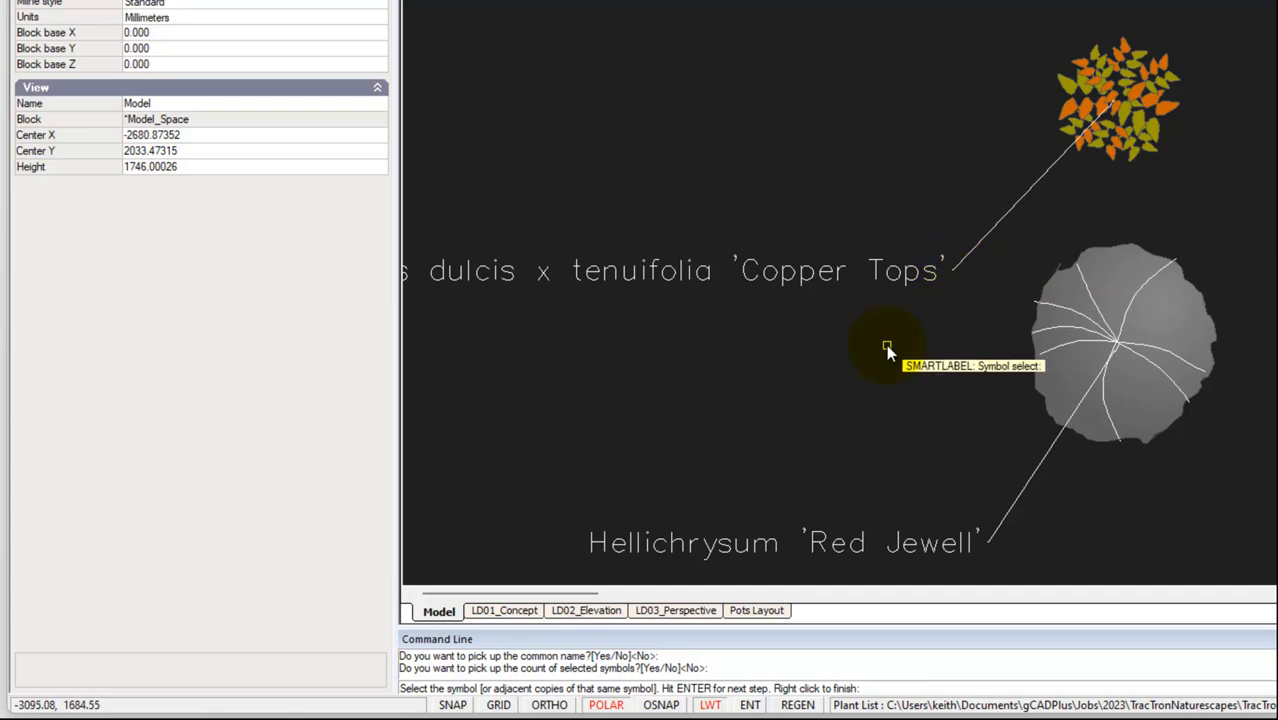
{"action": "right_click", "coordinate": [856, 354]}
{"action": "scroll", "coordinate": [898, 338], "scroll_direction": "down", "scroll_amount": 1}
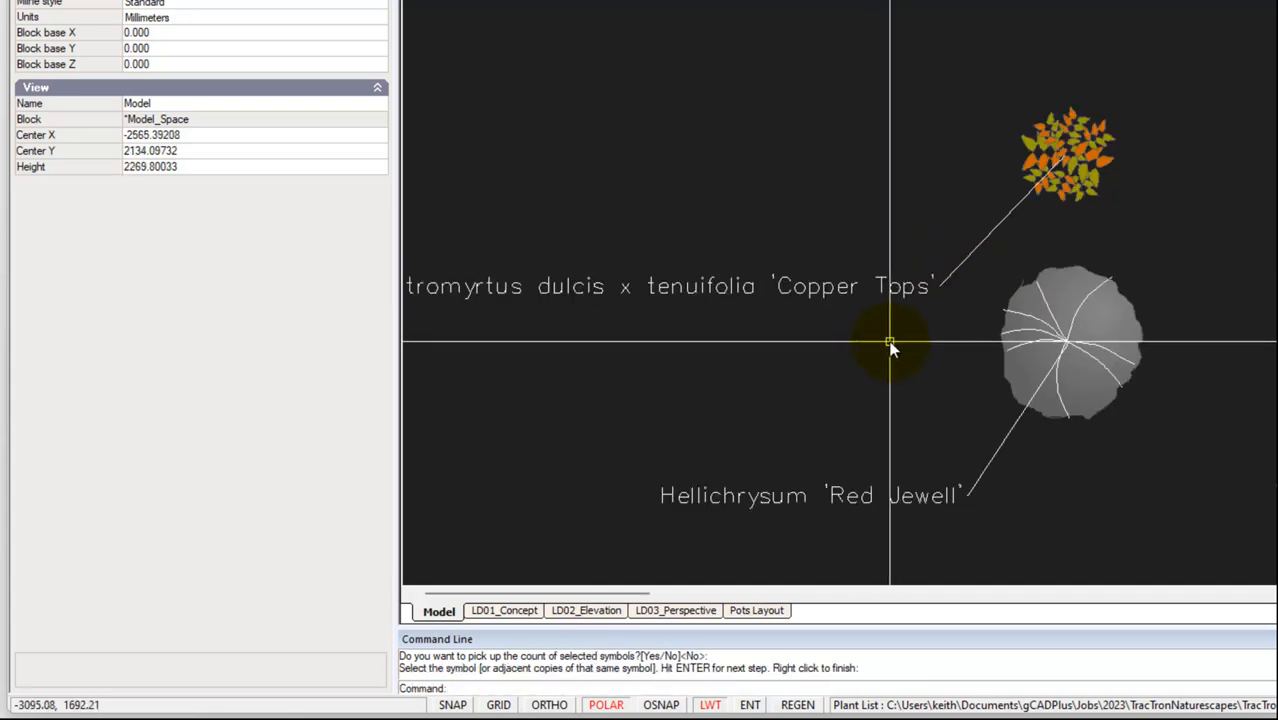
{"action": "middle_click_drag", "start_coordinate": [893, 342], "coordinate": [1065, 292]}
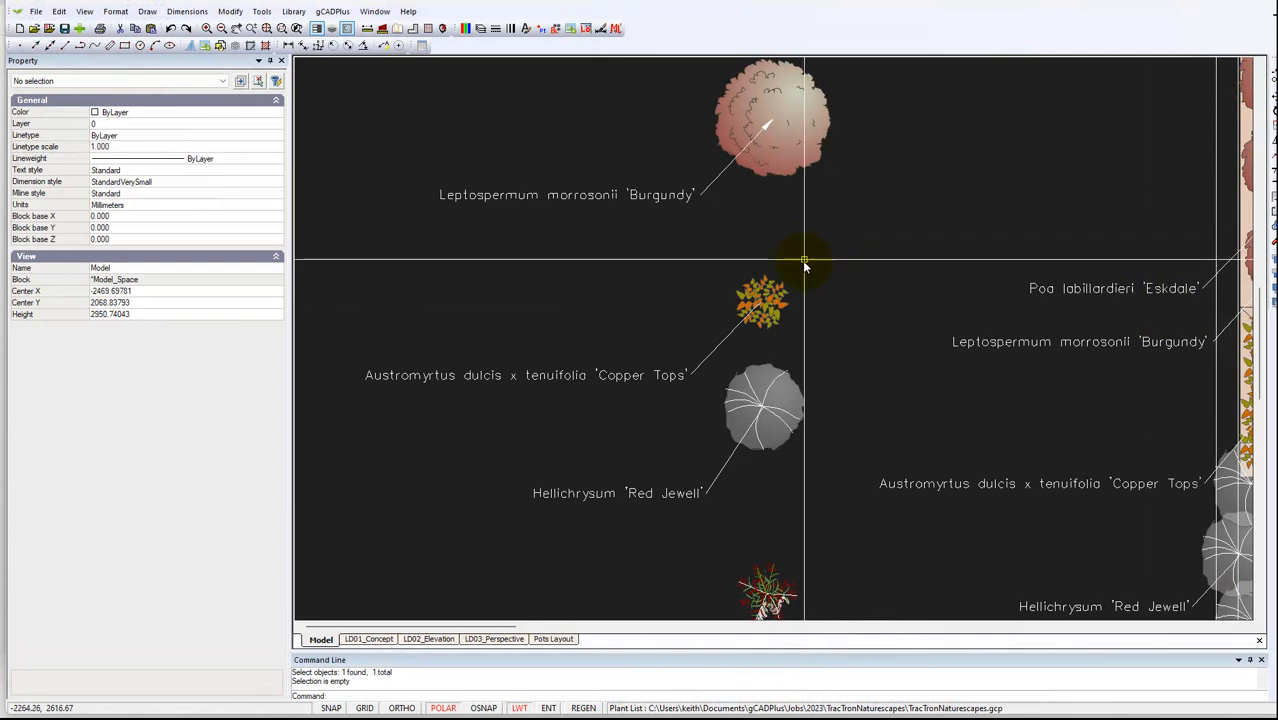
Step: Compare the leader properties and arrowhead of the separate Leptospermum morrosonii 'Burgundy' label with the leader of the Copper Tops label
{"action": "left_click", "coordinate": [719, 175]}
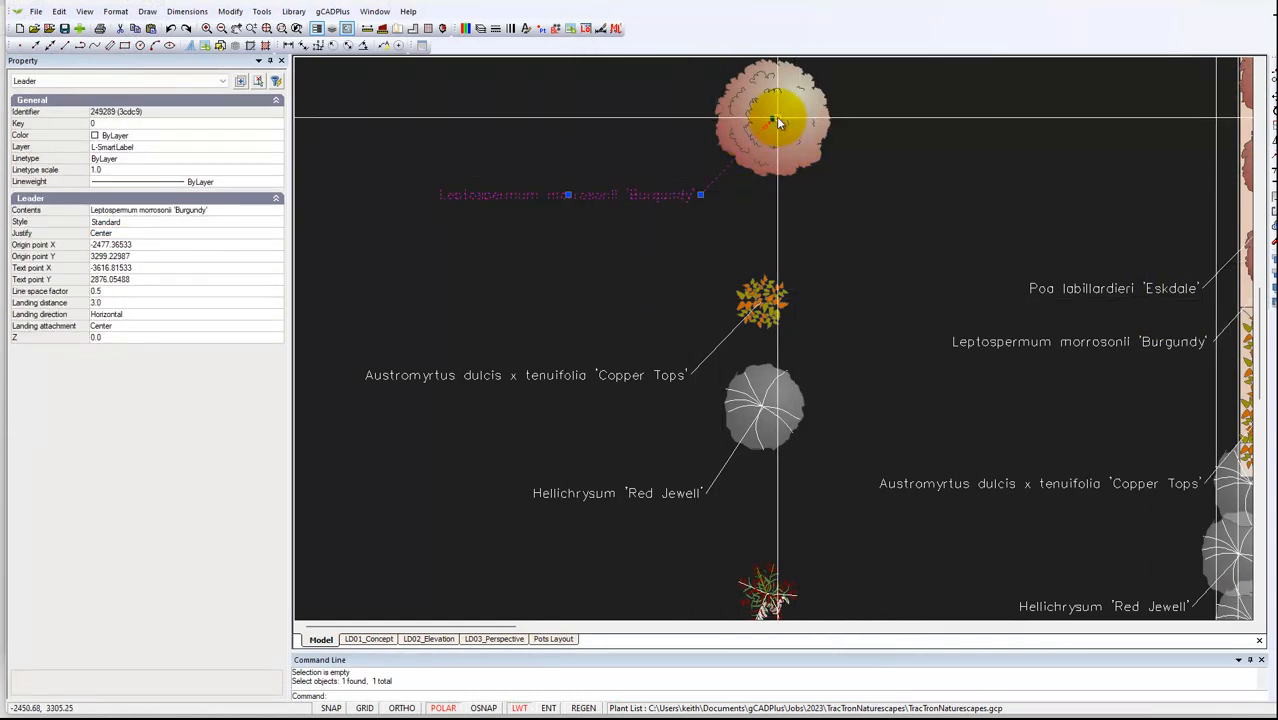
{"action": "key", "text": "Escape"}
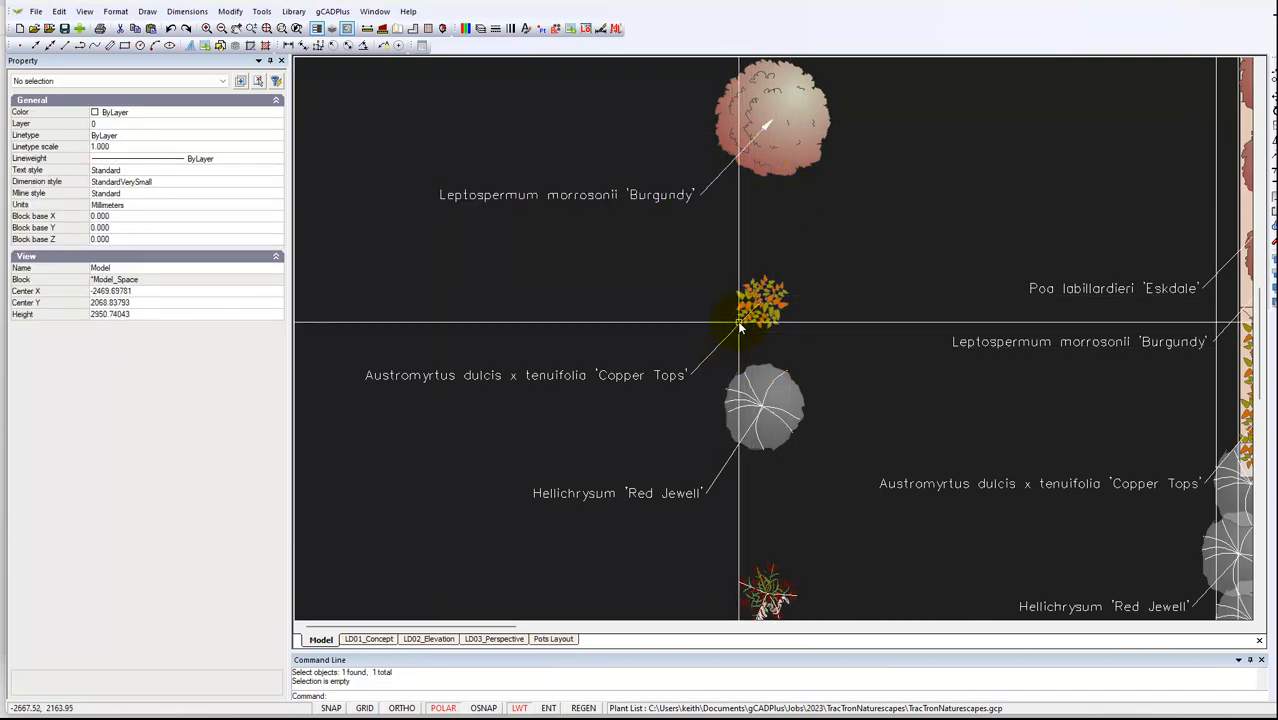
{"action": "scroll", "coordinate": [755, 308], "scroll_direction": "up", "scroll_amount": 3}
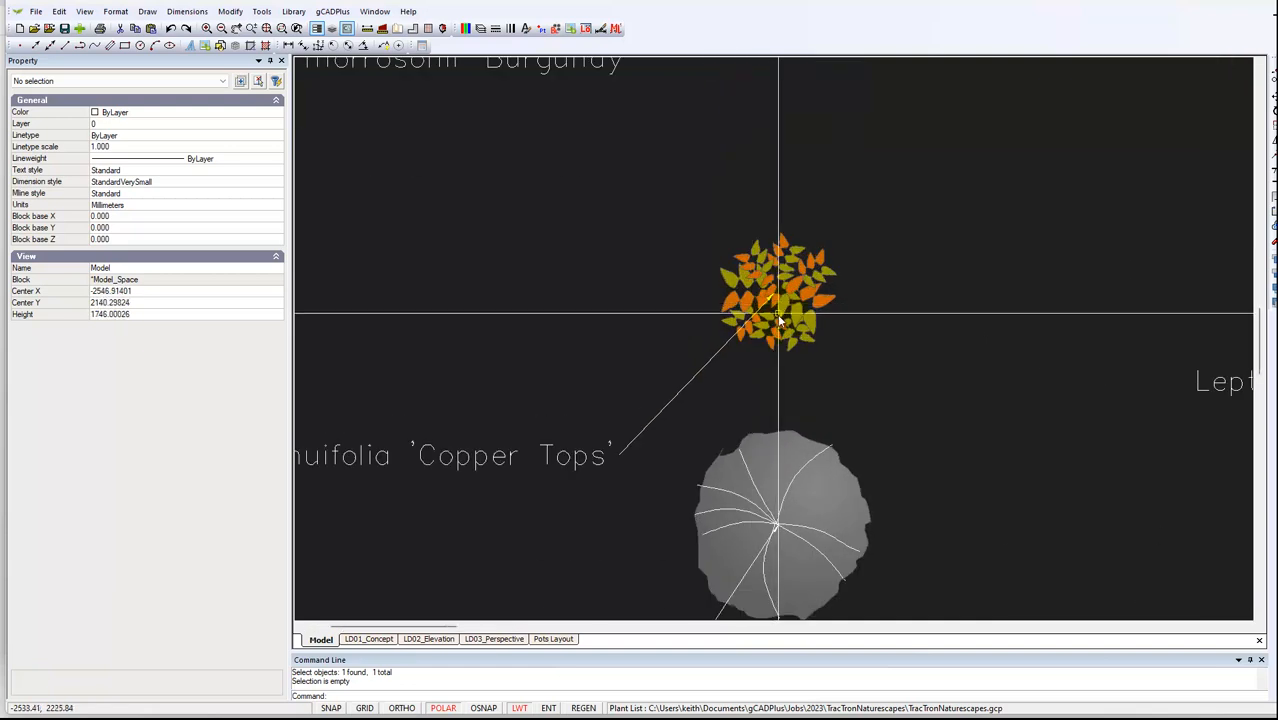
{"action": "scroll", "coordinate": [772, 312], "scroll_direction": "down", "scroll_amount": 3}
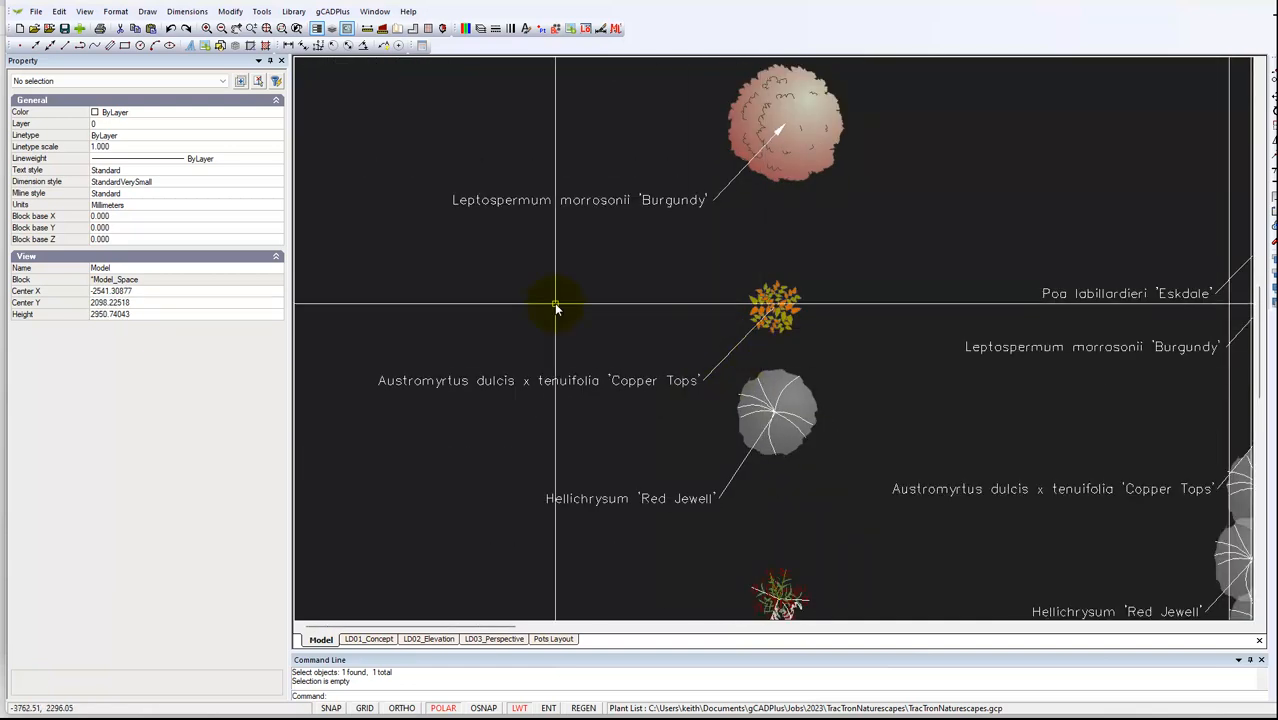
{"action": "left_click", "coordinate": [576, 203]}
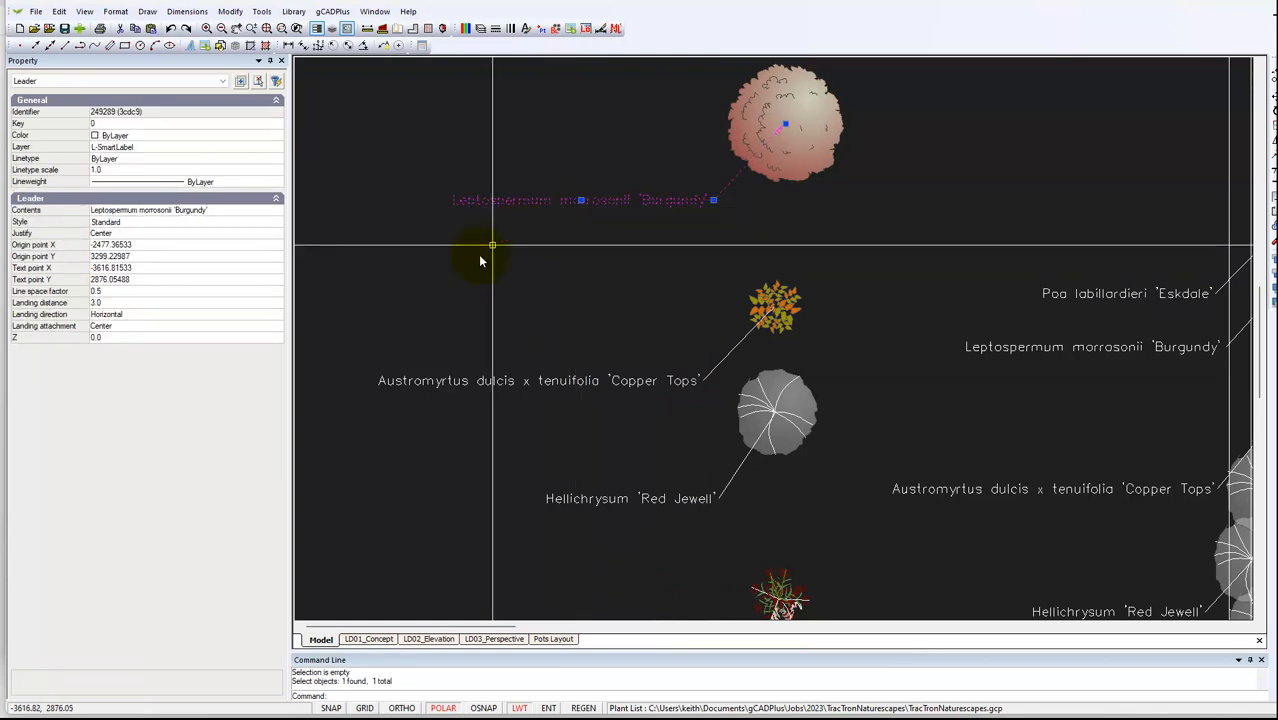
Step: Compare the leader styles of the separate Copper Tops label and the Leptospermum morrosonii 'Burgundy' label beside the planting plan
{"action": "key", "text": "Escape"}
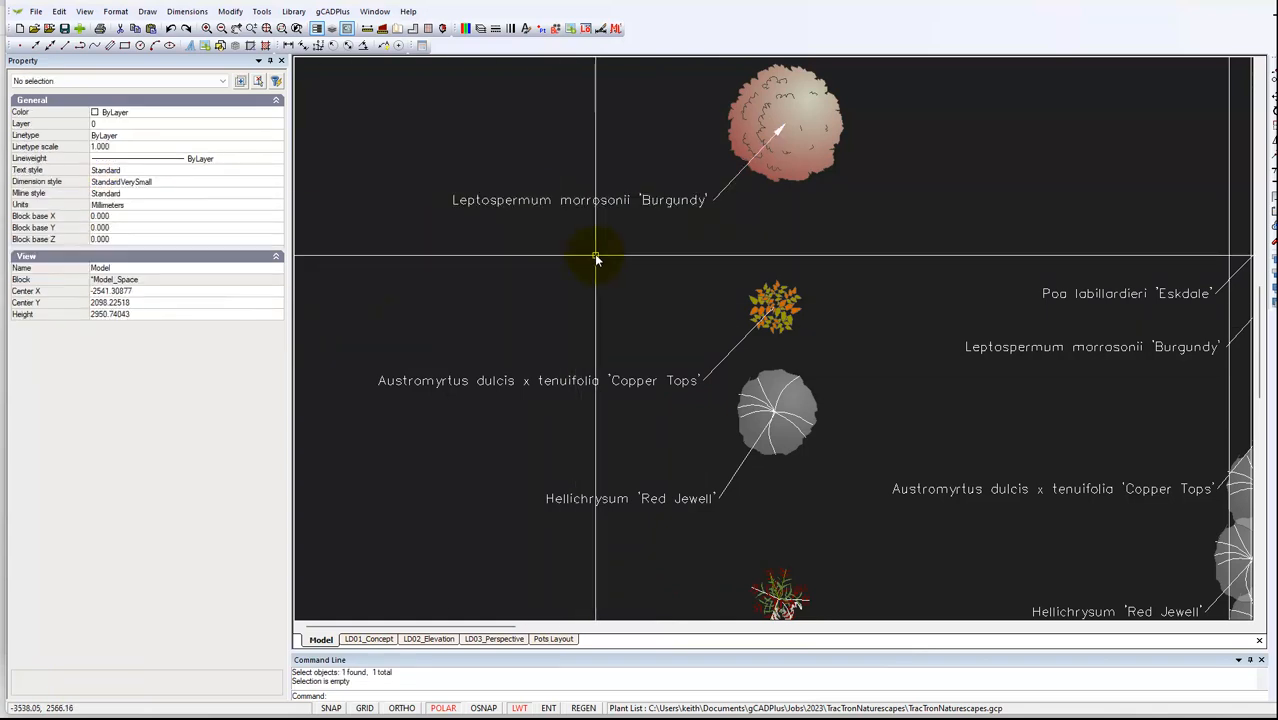
{"action": "left_click", "coordinate": [617, 389]}
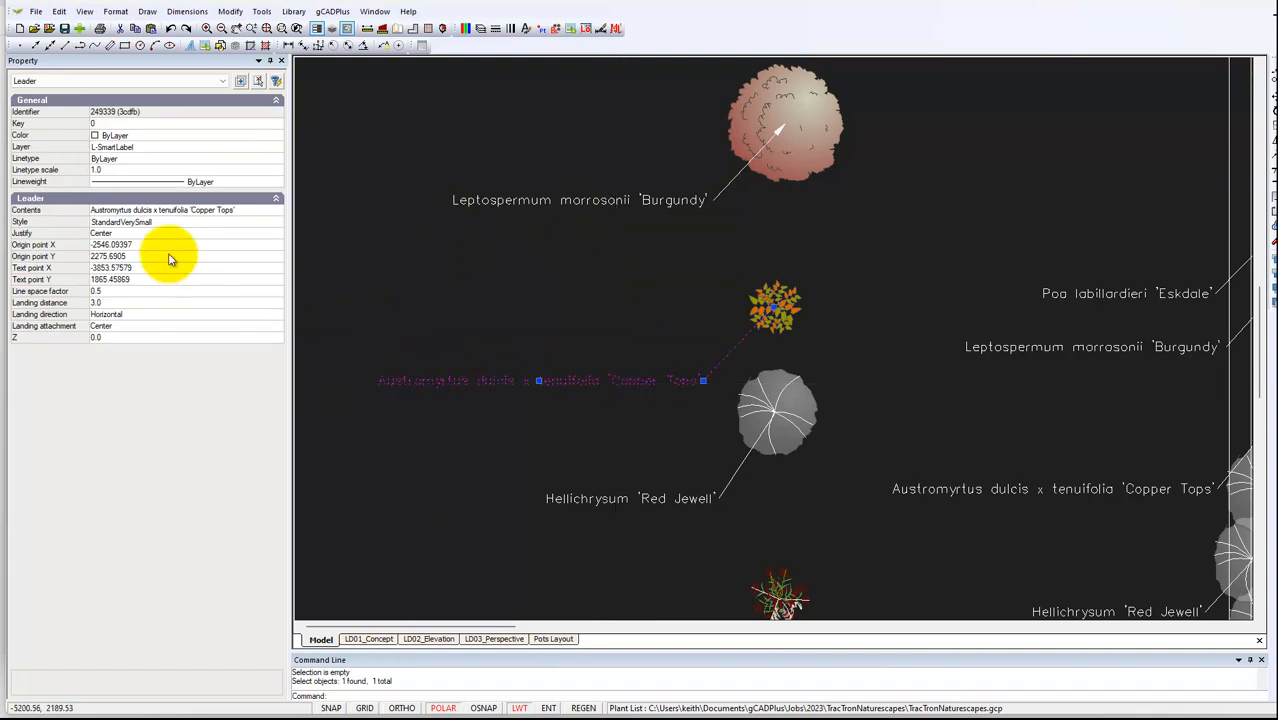
{"action": "key", "text": "Escape"}
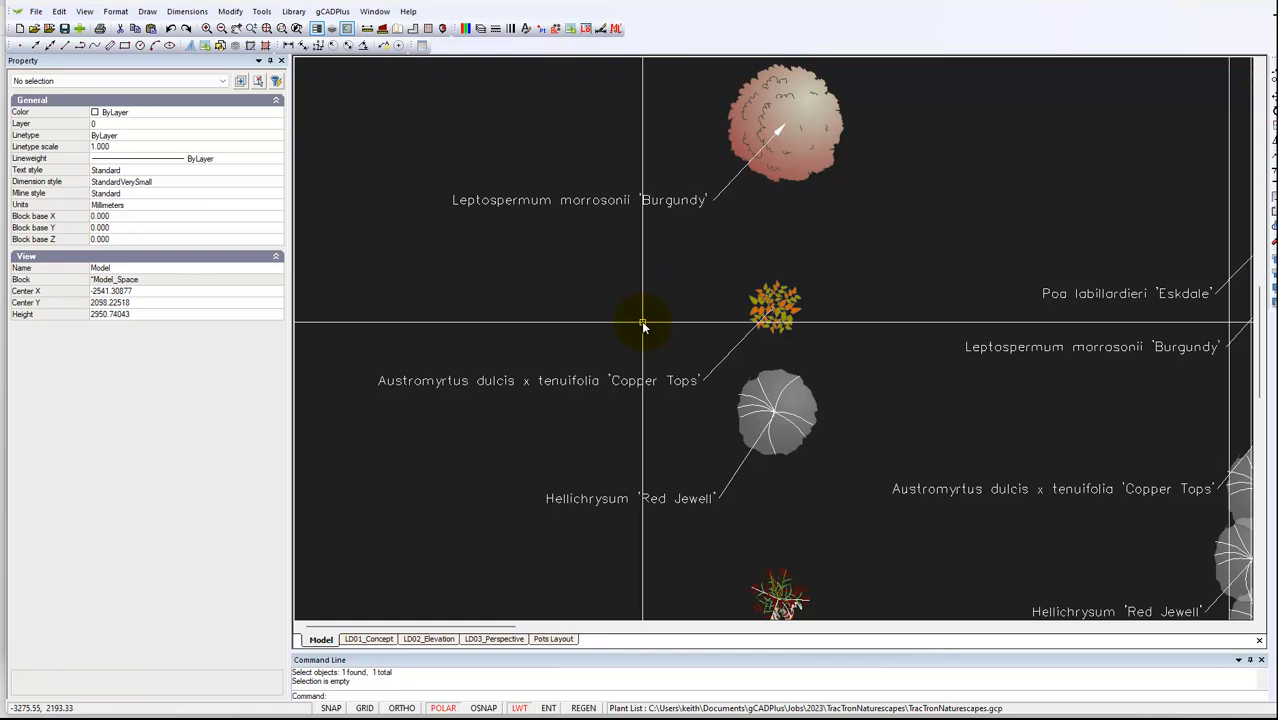
{"action": "left_click", "coordinate": [1077, 352]}
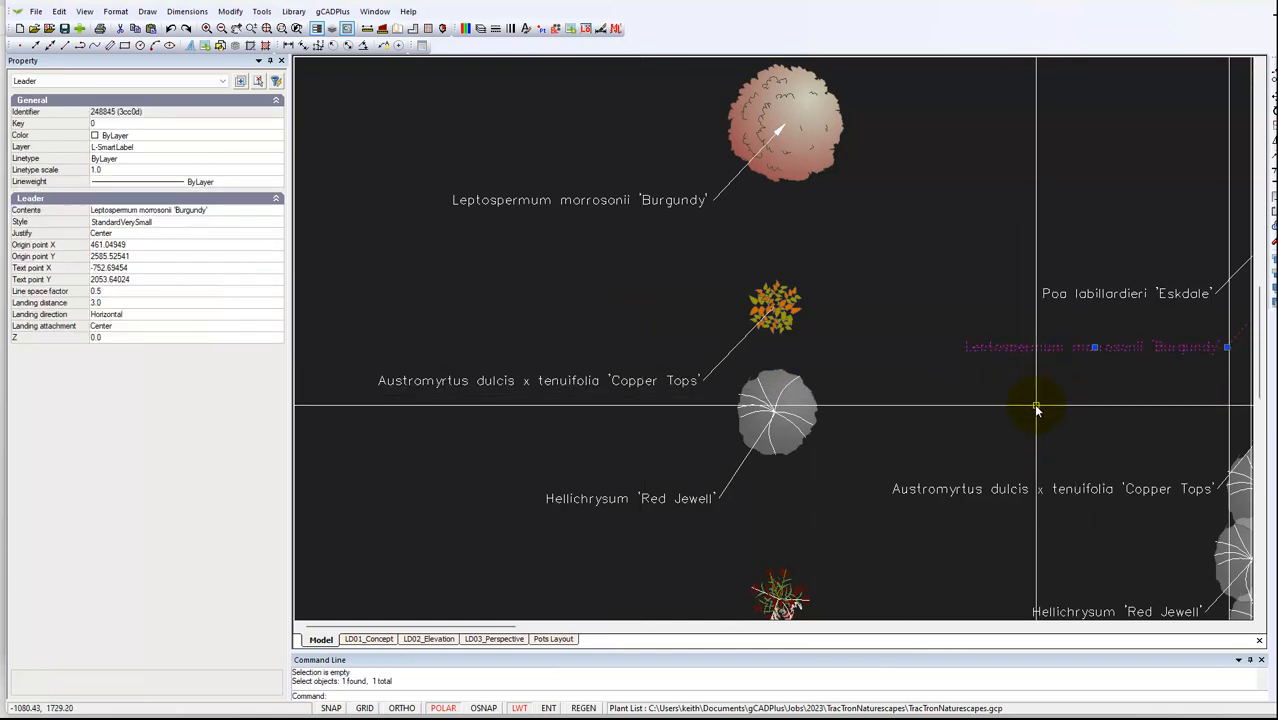
{"action": "key", "text": "Escape"}
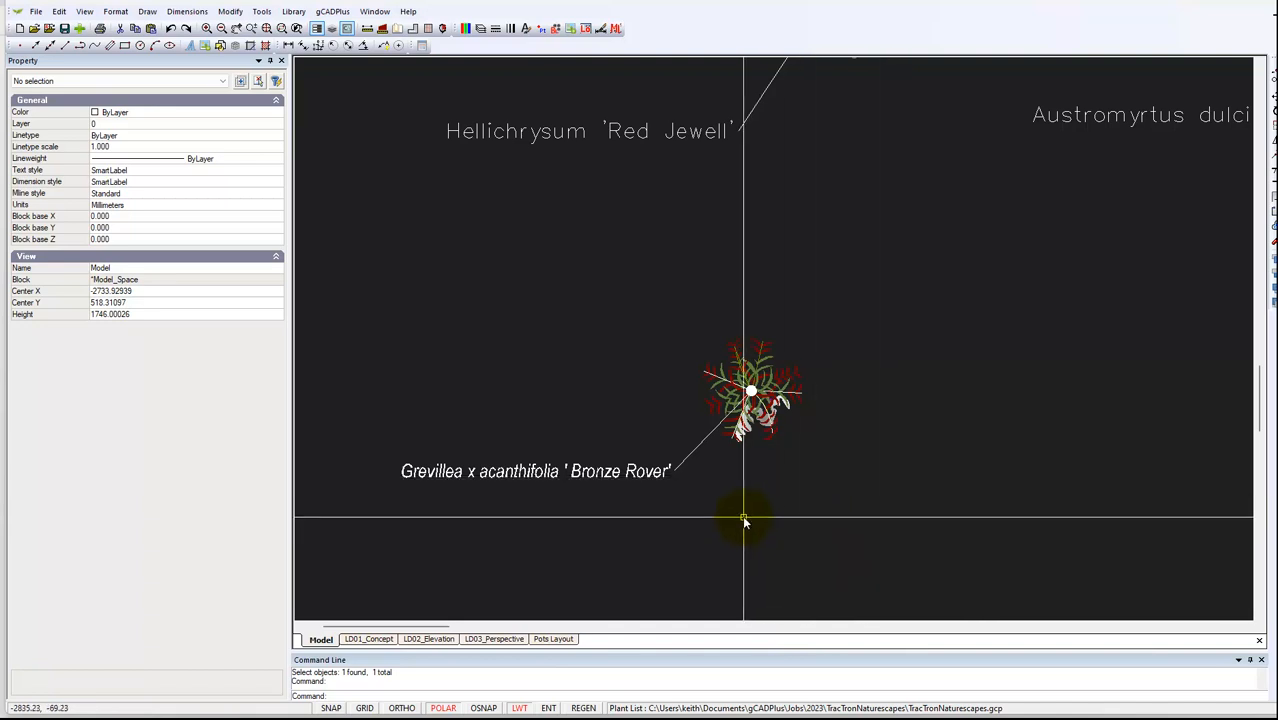
Step: Inspect the leader properties of the Grevillea 'Bronze Rover' label and review the SmartLabel text style's font settings
{"action": "left_click", "coordinate": [631, 473]}
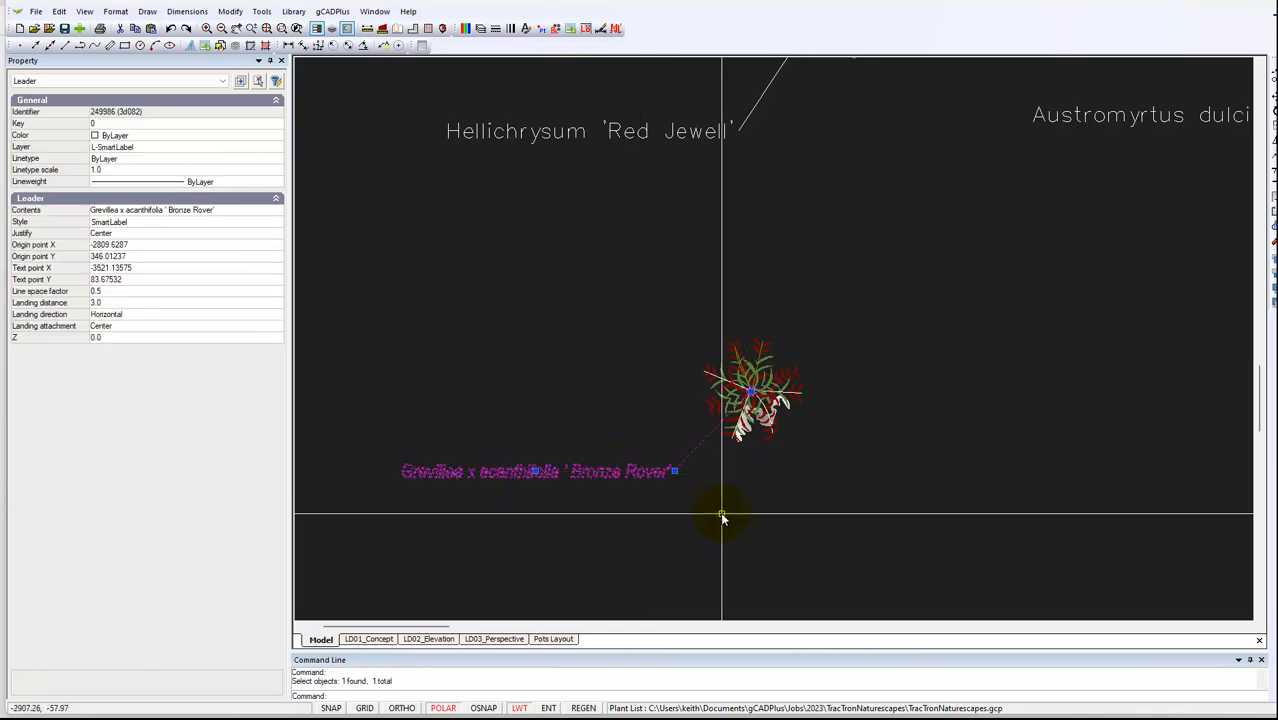
{"action": "key", "text": "Escape"}
{"action": "left_click", "coordinate": [115, 12]}
{"action": "left_click", "coordinate": [154, 89]}
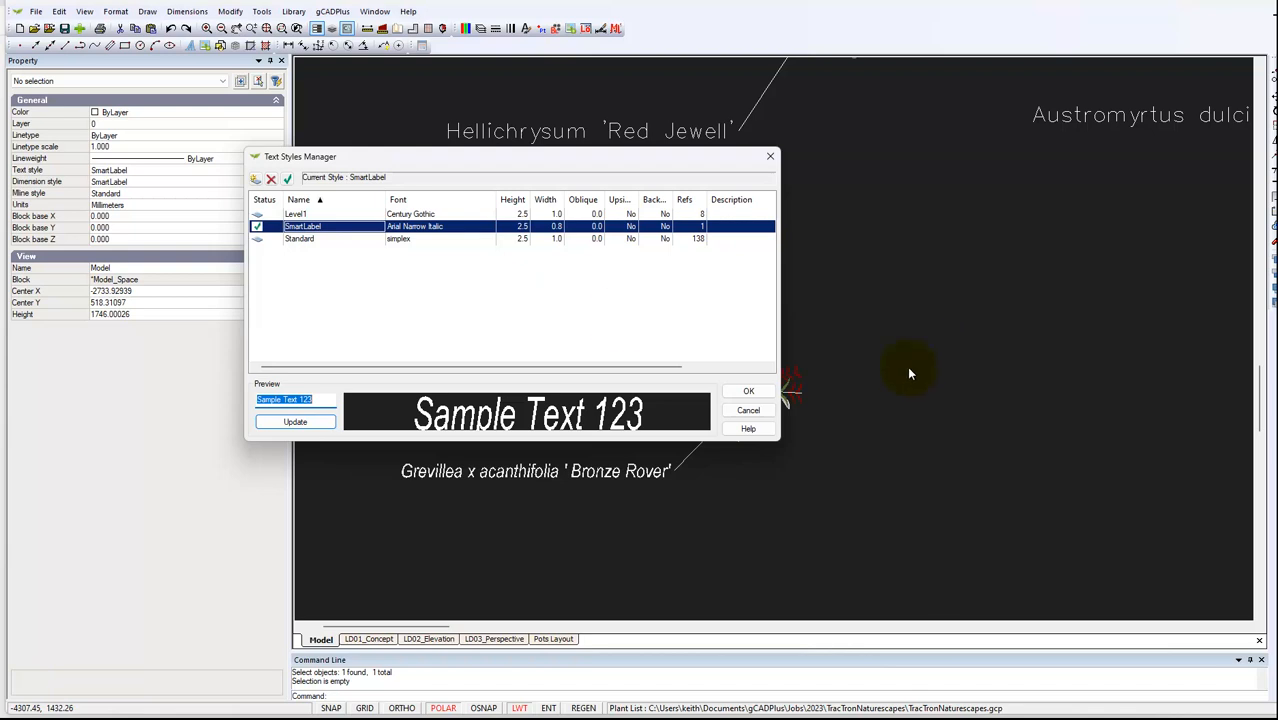
{"action": "left_click", "coordinate": [749, 393]}
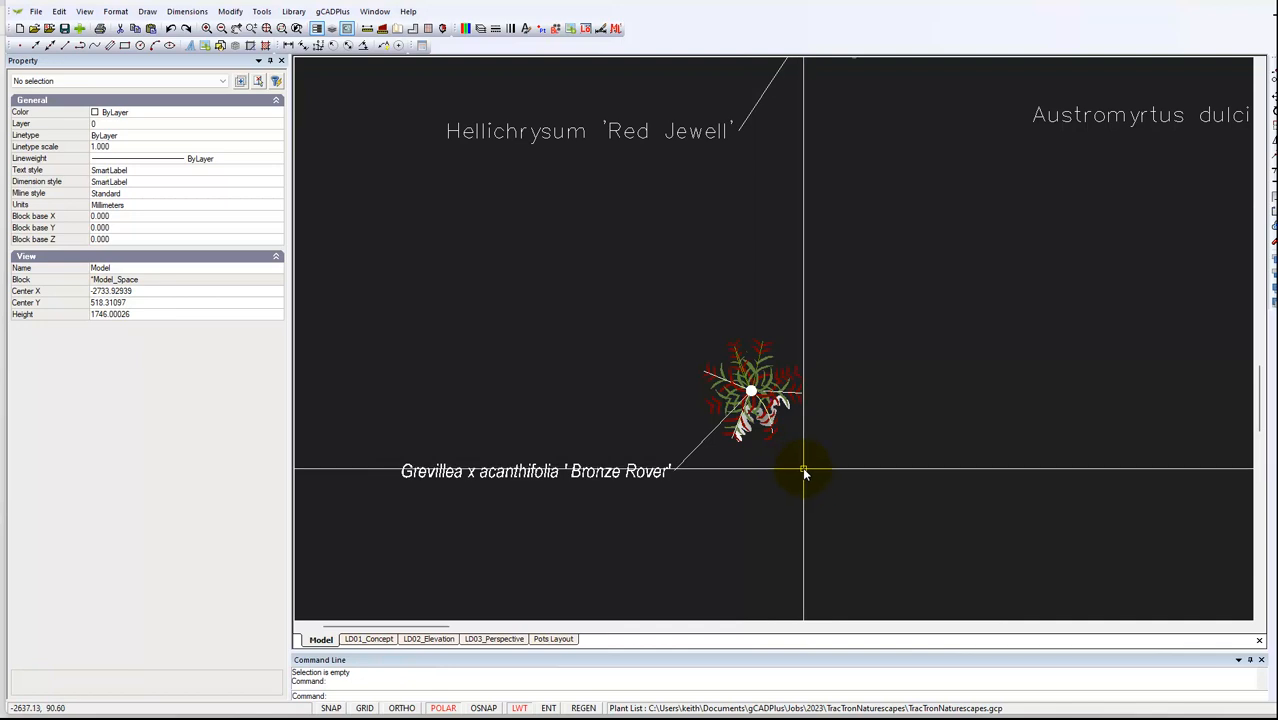
Step: Examine the Grevillea 'Bronze Rover' leader and its endpoint marker at the center of the plant symbol up close
{"action": "left_click", "coordinate": [751, 397]}
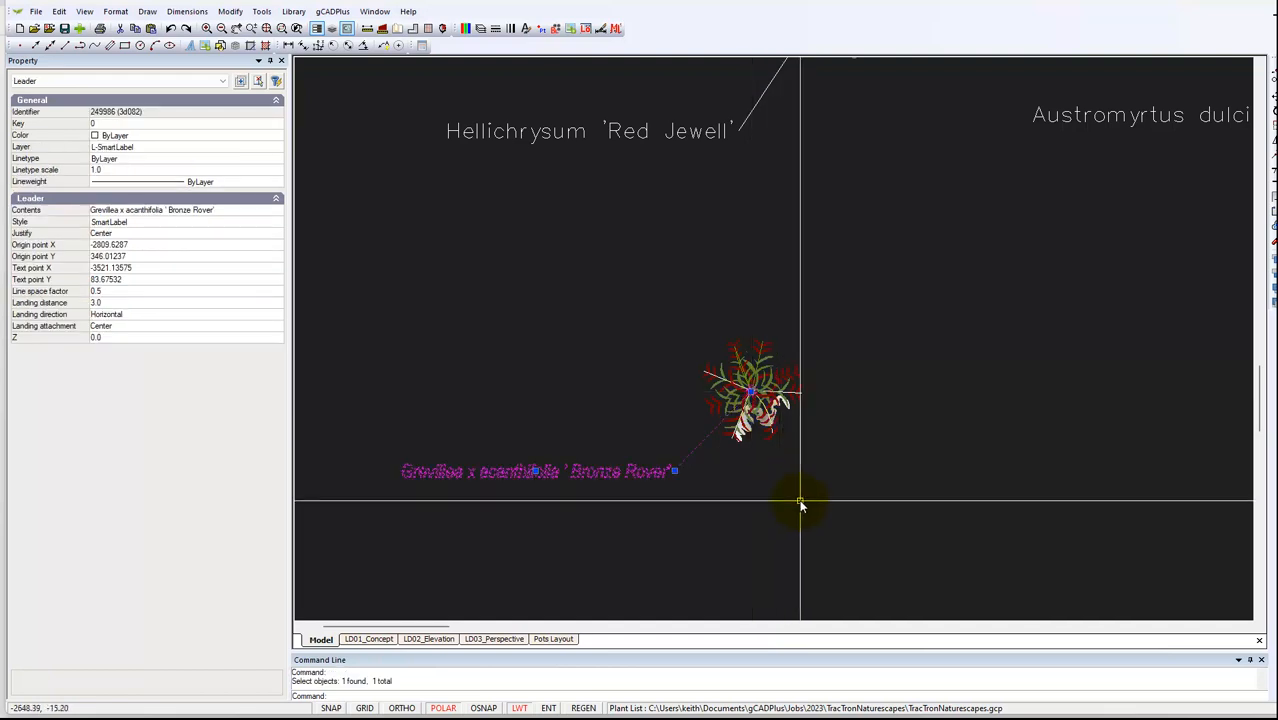
{"action": "scroll", "coordinate": [745, 405], "scroll_direction": "up", "scroll_amount": 3}
{"action": "scroll", "coordinate": [743, 404], "scroll_direction": "up", "scroll_amount": 1}
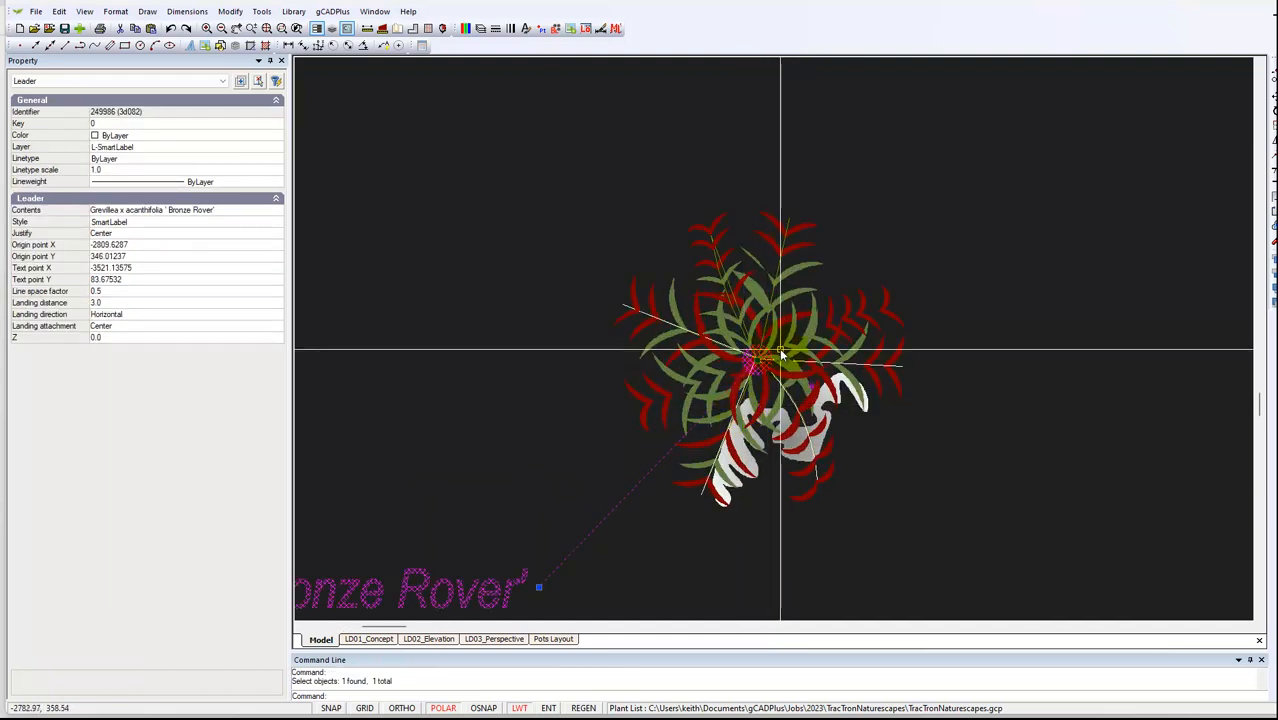
{"action": "key", "text": "Escape"}
{"action": "scroll", "coordinate": [921, 491], "scroll_direction": "down", "scroll_amount": 3}
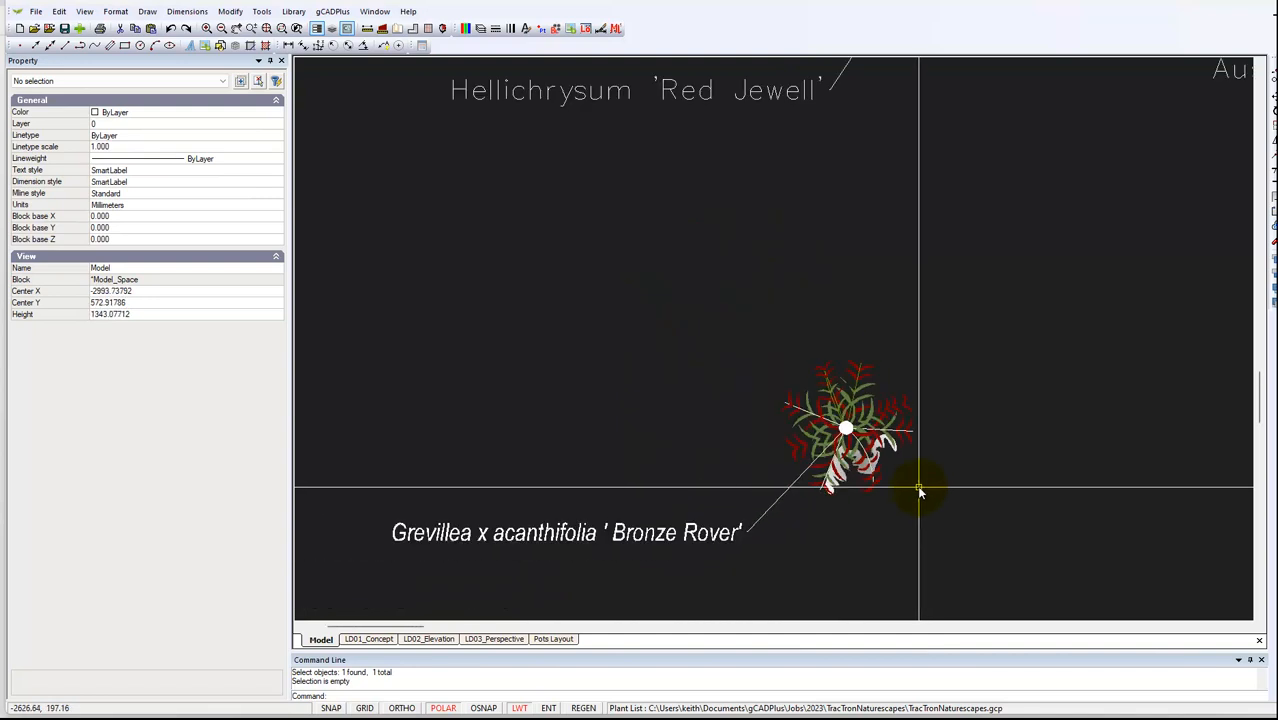
Step: Match the properties of the Grevillea 'Bronze Rover' label onto the Hellichrysum 'Red Jewell' label of the separate grey symbol
{"action": "scroll", "coordinate": [921, 491], "scroll_direction": "down", "scroll_amount": 1}
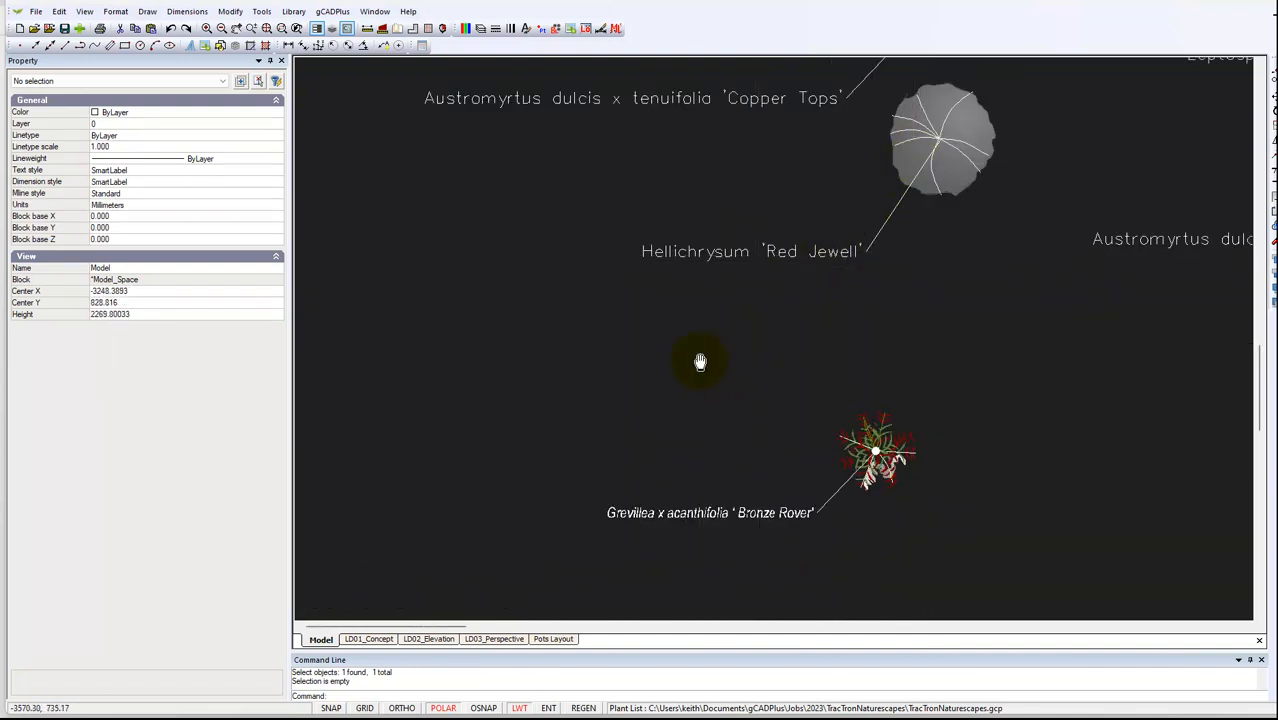
{"action": "middle_click_drag", "start_coordinate": [693, 363], "coordinate": [633, 371]}
{"action": "scroll", "coordinate": [599, 372], "scroll_direction": "down", "scroll_amount": 1}
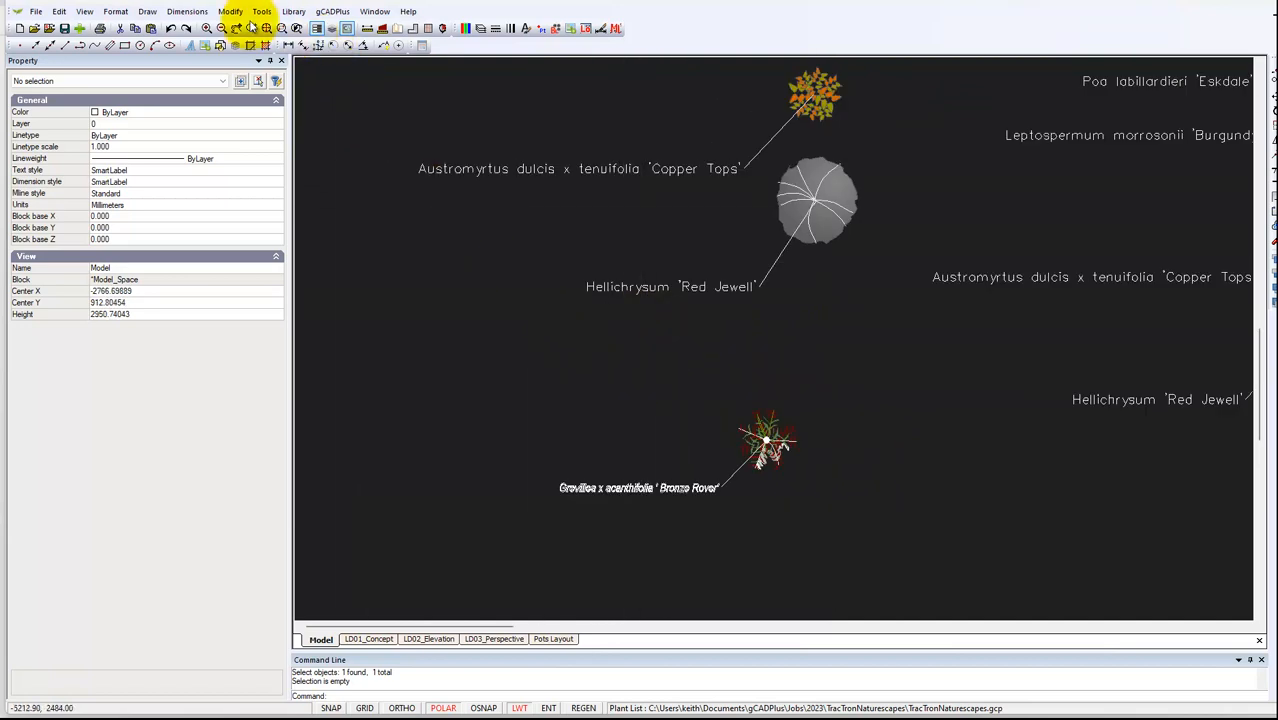
{"action": "left_click", "coordinate": [230, 11]}
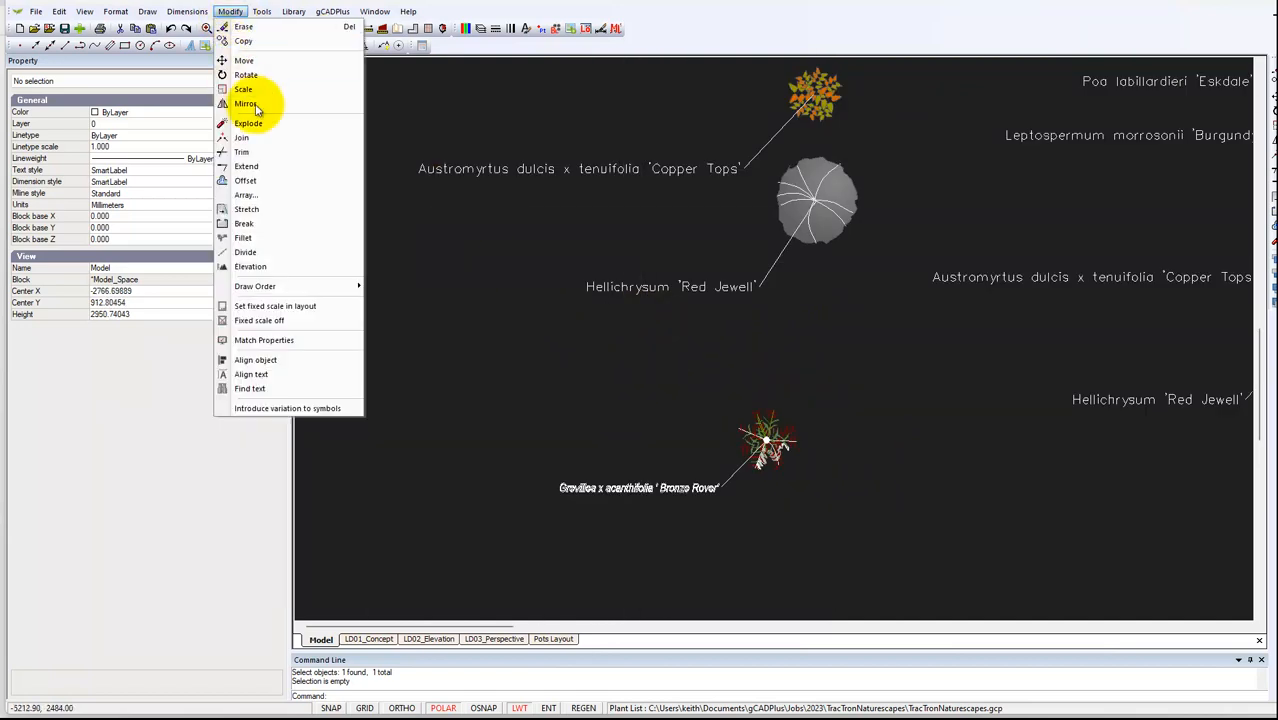
{"action": "left_click", "coordinate": [286, 341]}
{"action": "left_click", "coordinate": [728, 491]}
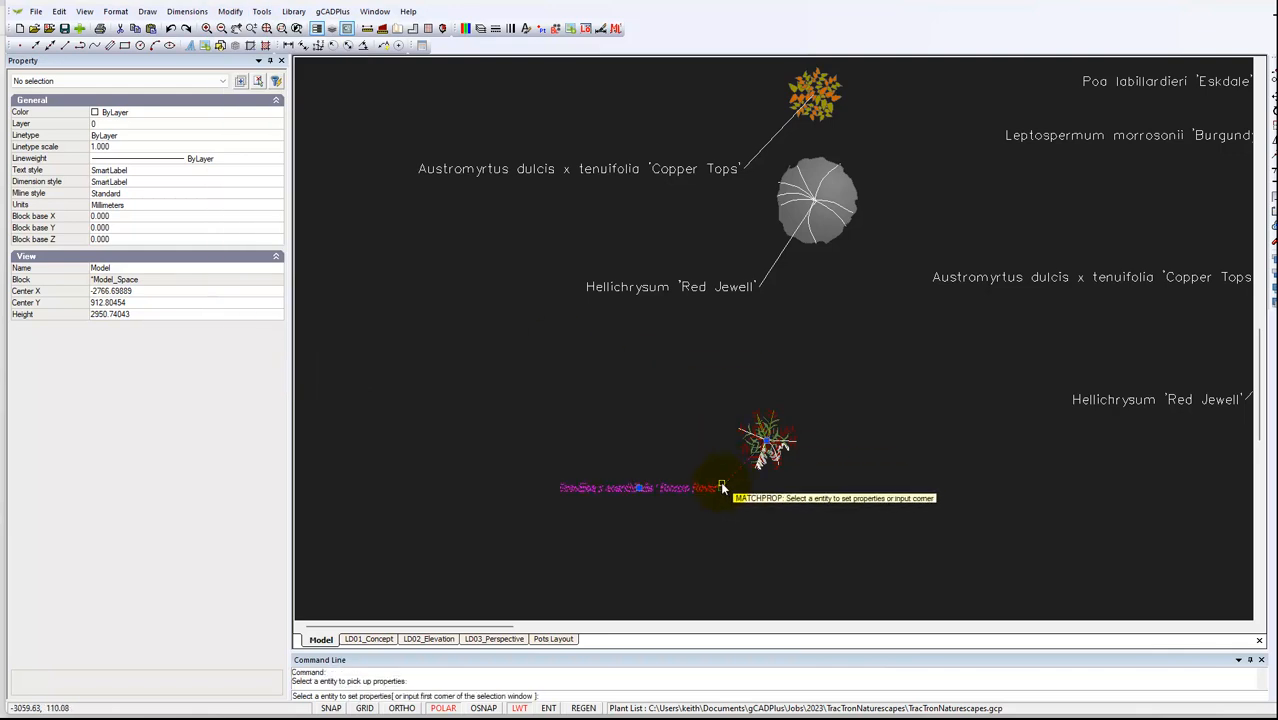
{"action": "left_click", "coordinate": [744, 290]}
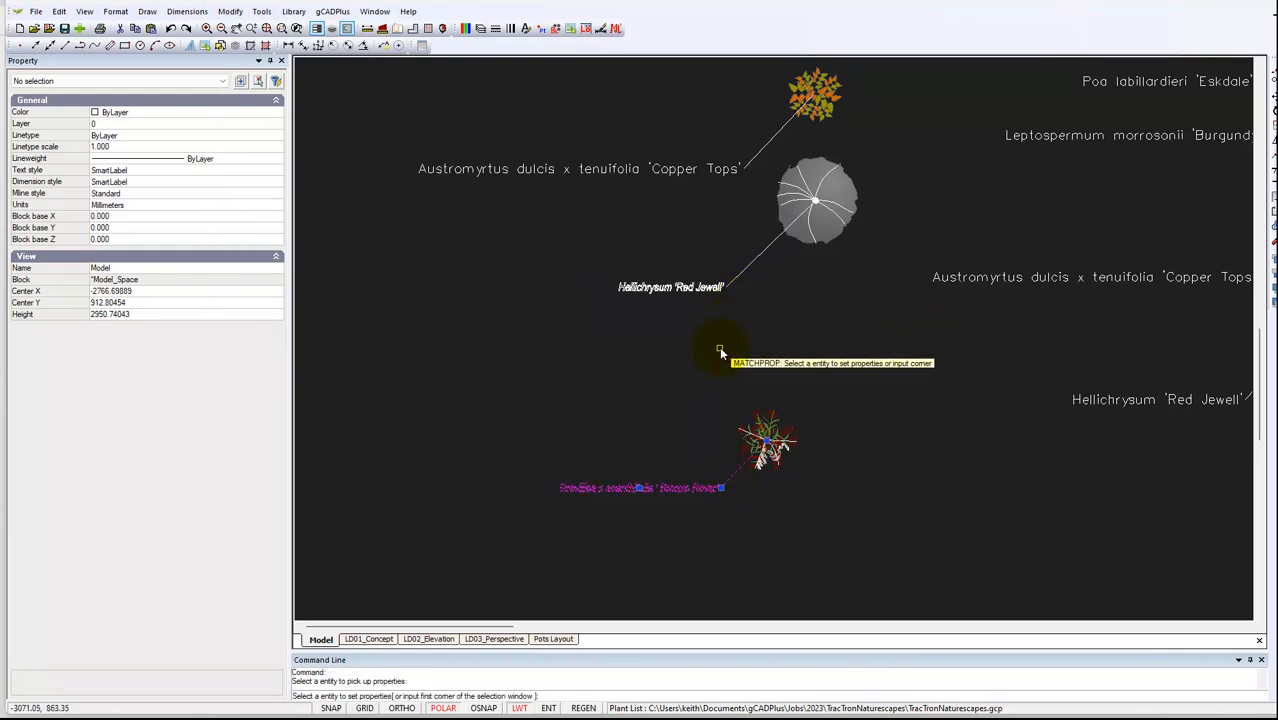
Step: Apply the matched label properties to the Poa, Leptospermum, Copper Tops and Hellichrysum labels beside the planting plan together, and end the matching
{"action": "scroll", "coordinate": [720, 346], "scroll_direction": "down", "scroll_amount": 1}
{"action": "scroll", "coordinate": [699, 357], "scroll_direction": "down", "scroll_amount": 1}
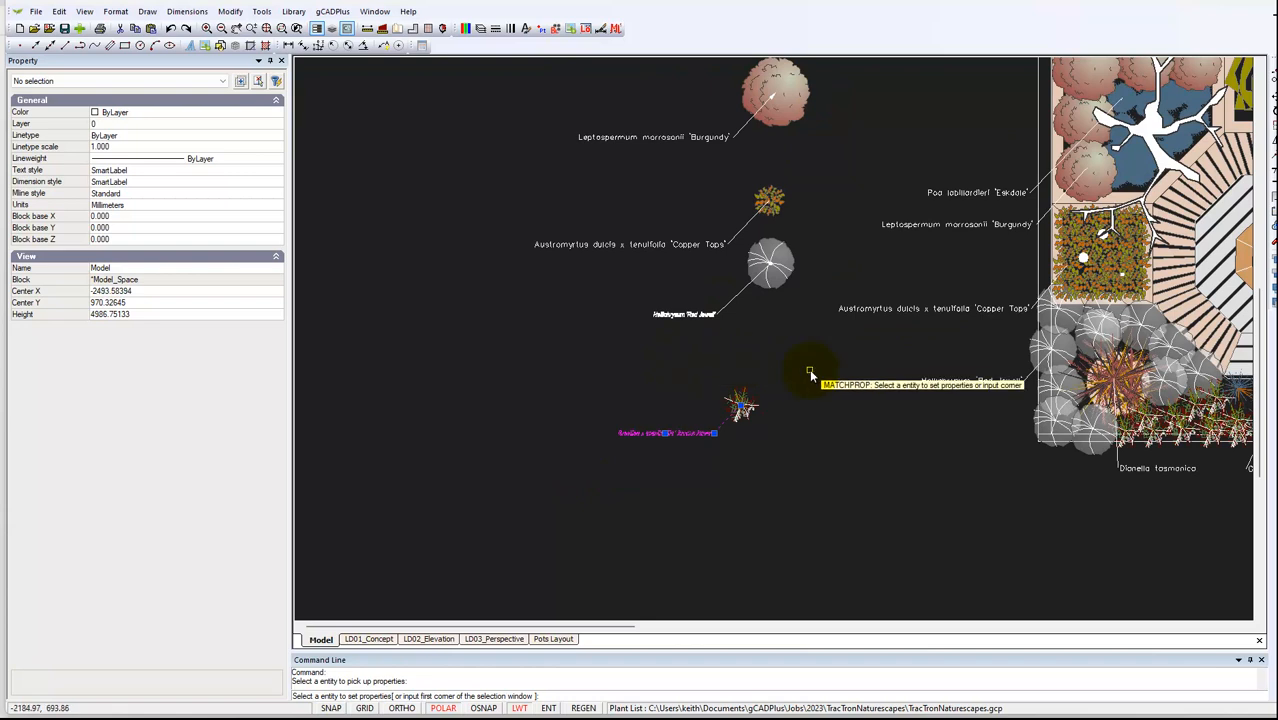
{"action": "left_click", "coordinate": [981, 431]}
{"action": "left_click", "coordinate": [882, 166]}
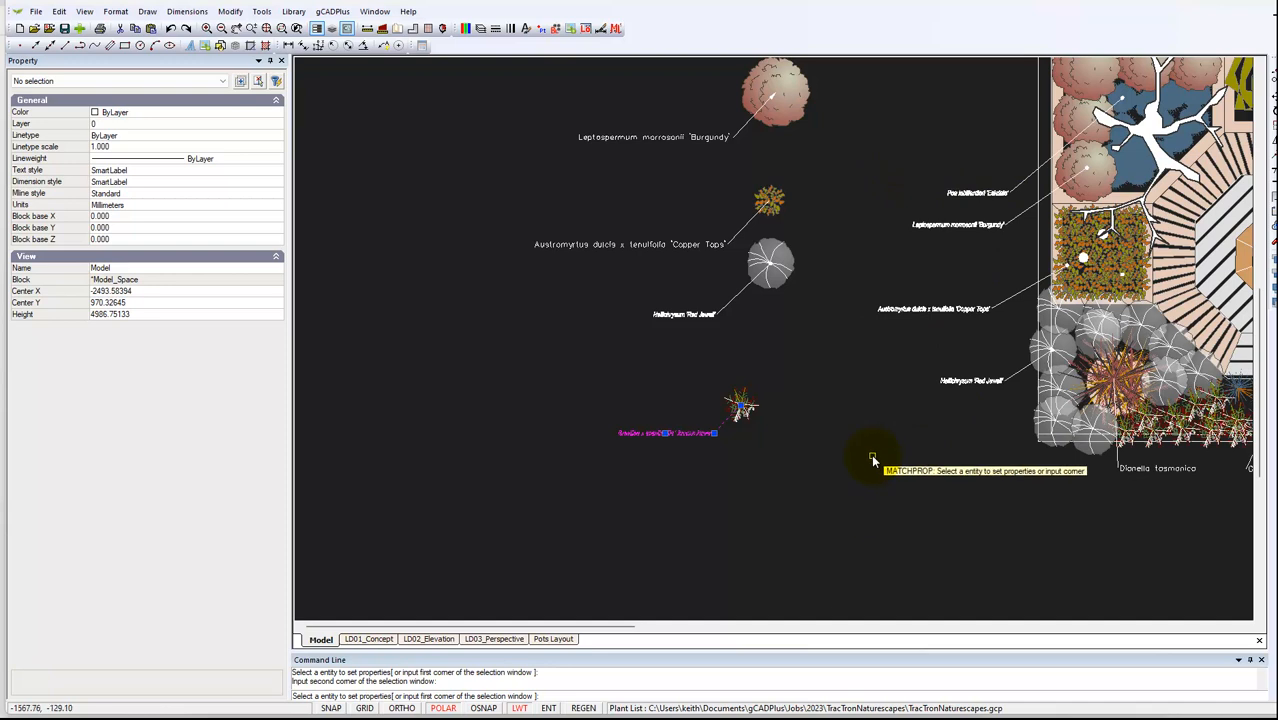
{"action": "key", "text": "Escape"}
{"action": "scroll", "coordinate": [965, 375], "scroll_direction": "up", "scroll_amount": 5}
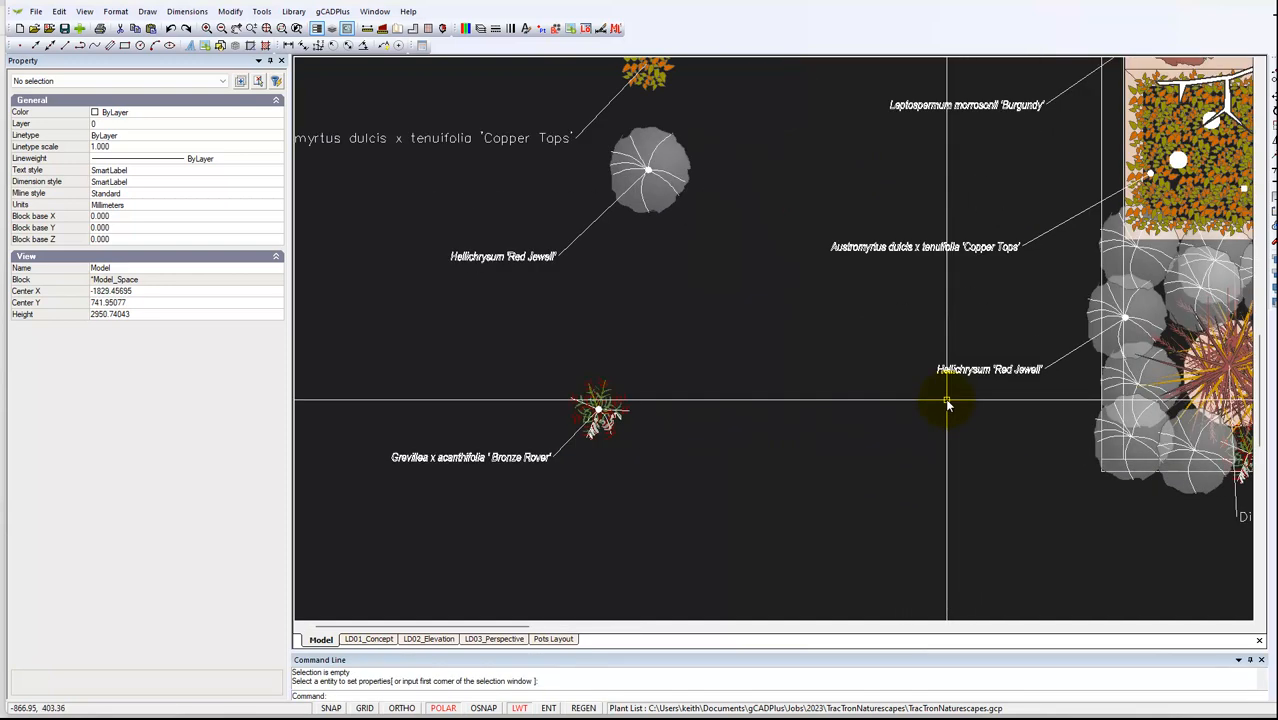
{"action": "scroll", "coordinate": [967, 372], "scroll_direction": "up", "scroll_amount": 2}
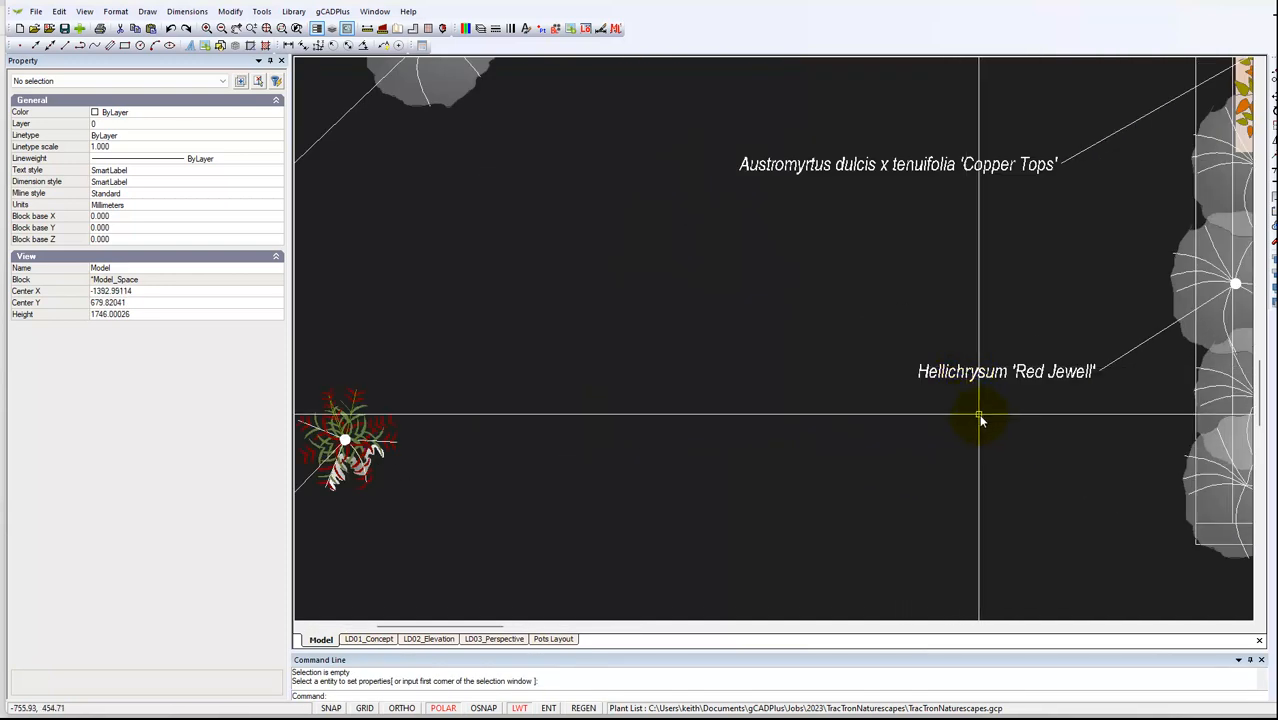
{"action": "scroll", "coordinate": [967, 411], "scroll_direction": "down", "scroll_amount": 6}
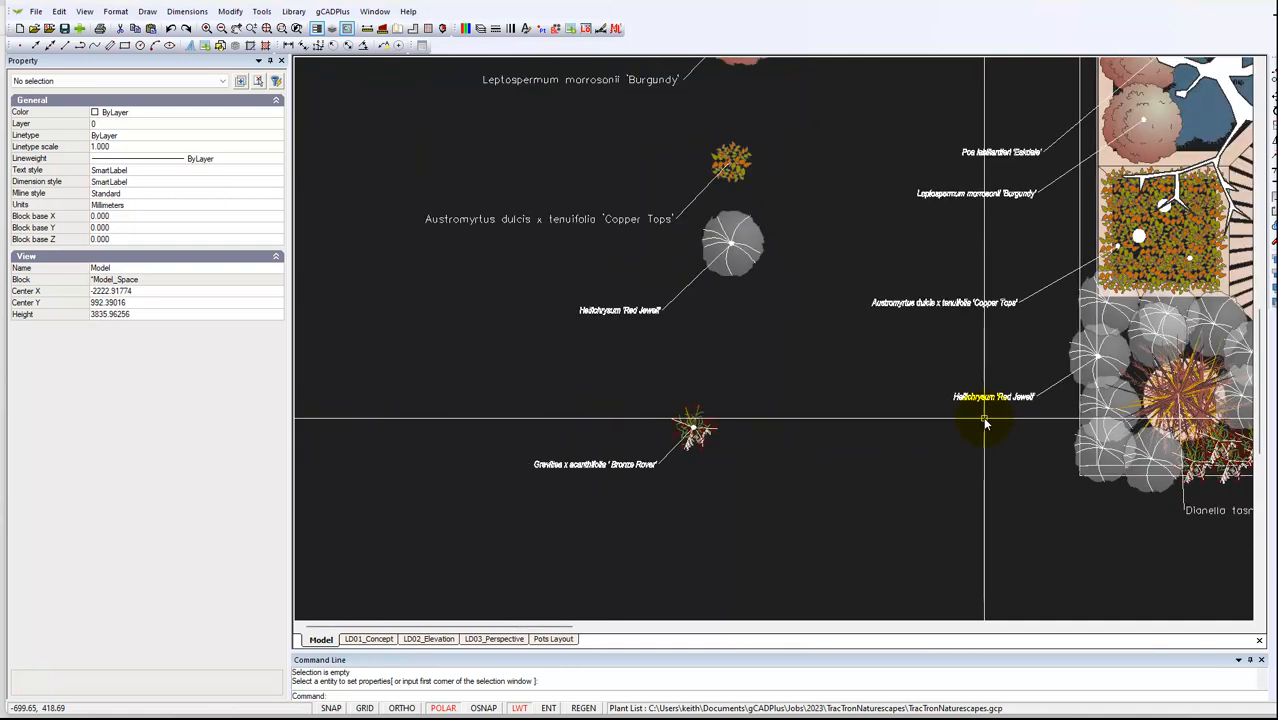